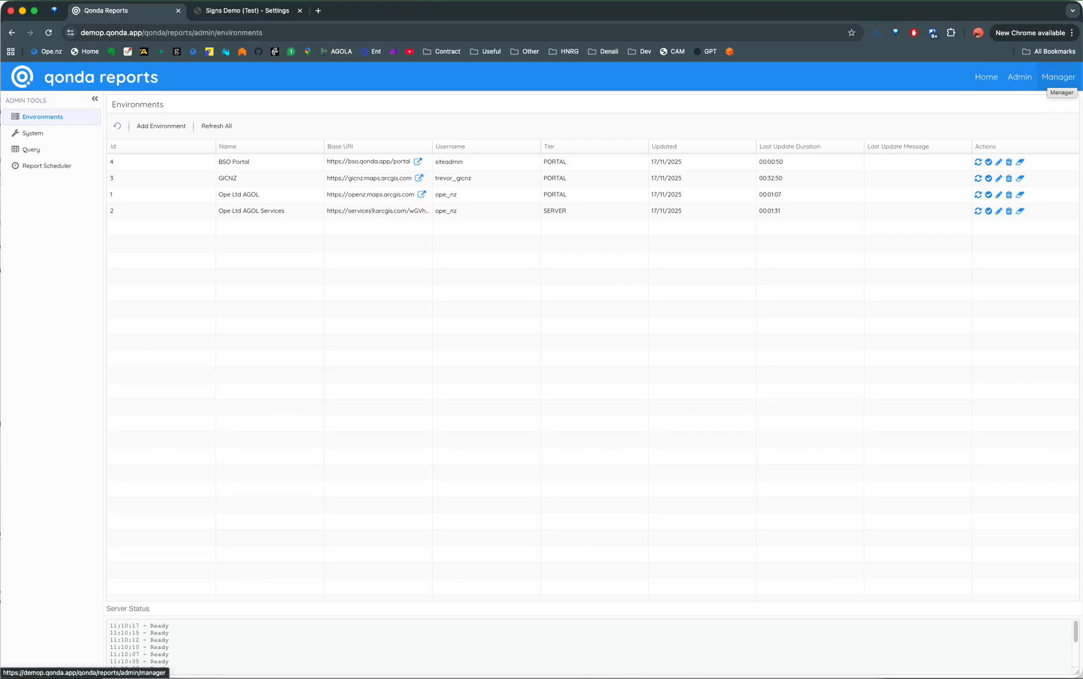
Step: Open the item Manager, accepting its warning, and expand the BSO Portal items down to siteadmin's Root folder
click(1059, 77)
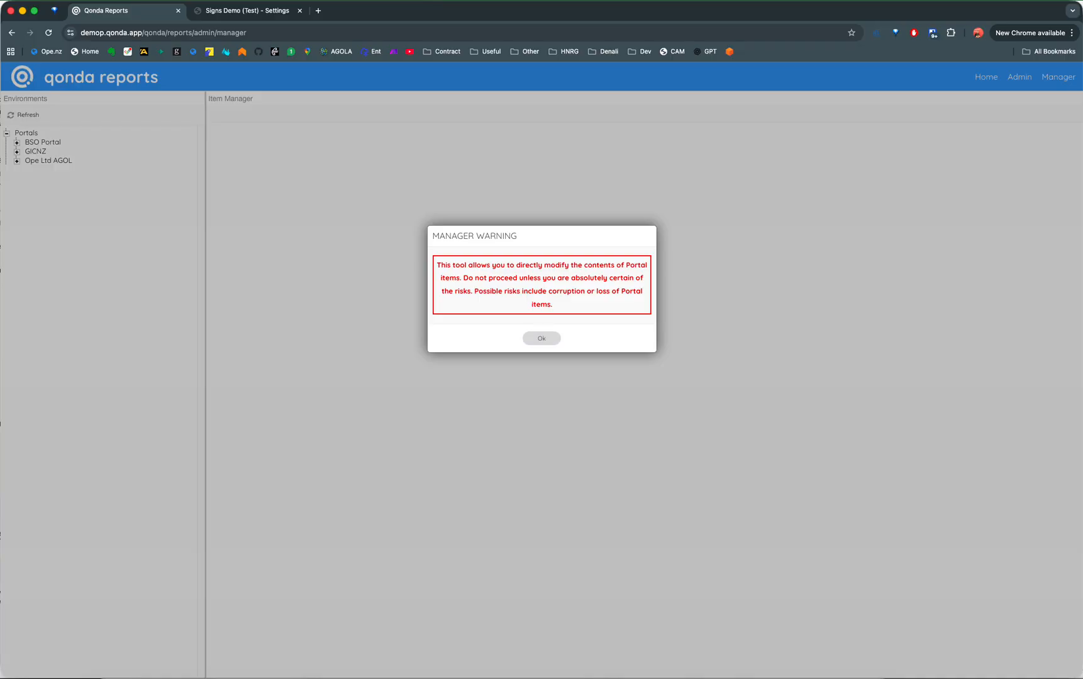
click(542, 338)
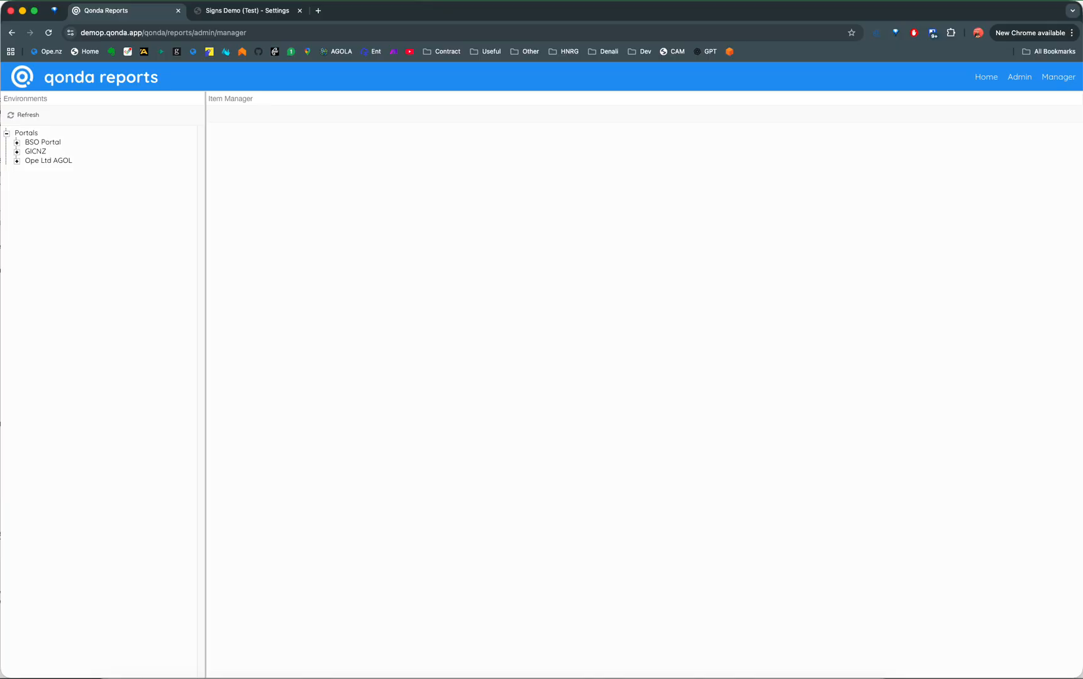
click(17, 142)
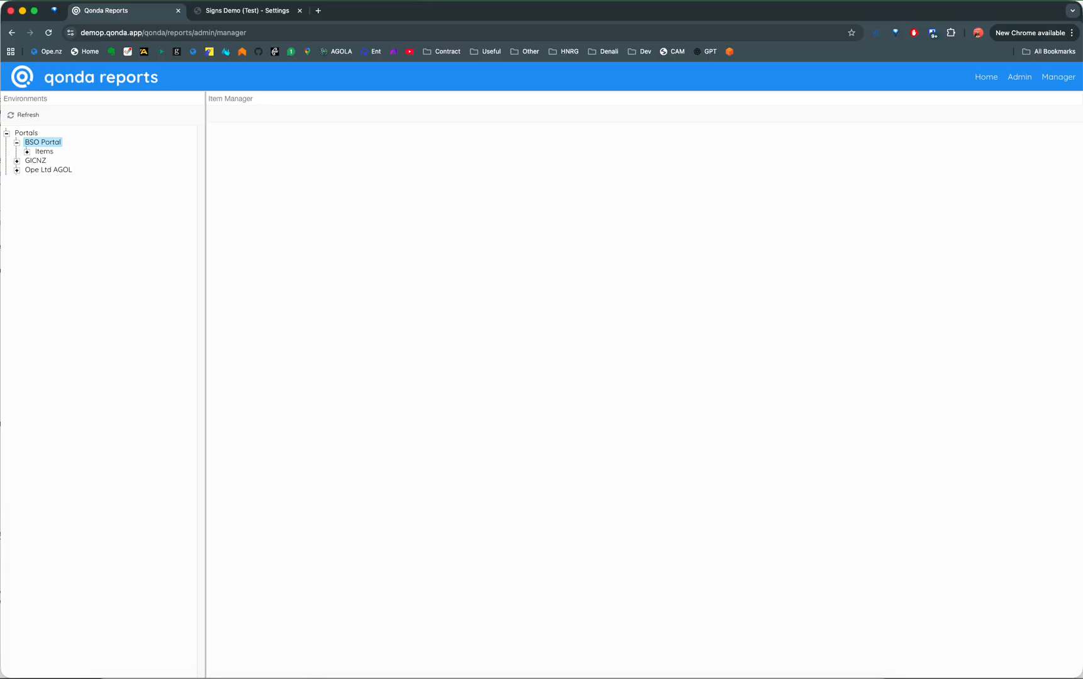
click(27, 152)
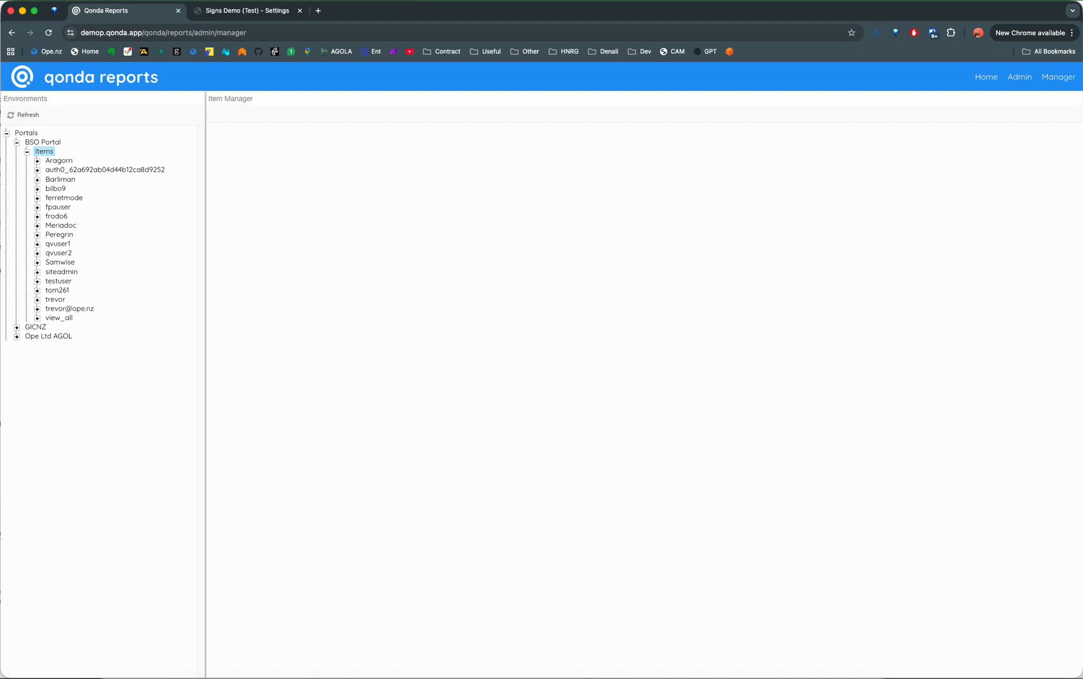
click(58, 271)
click(37, 272)
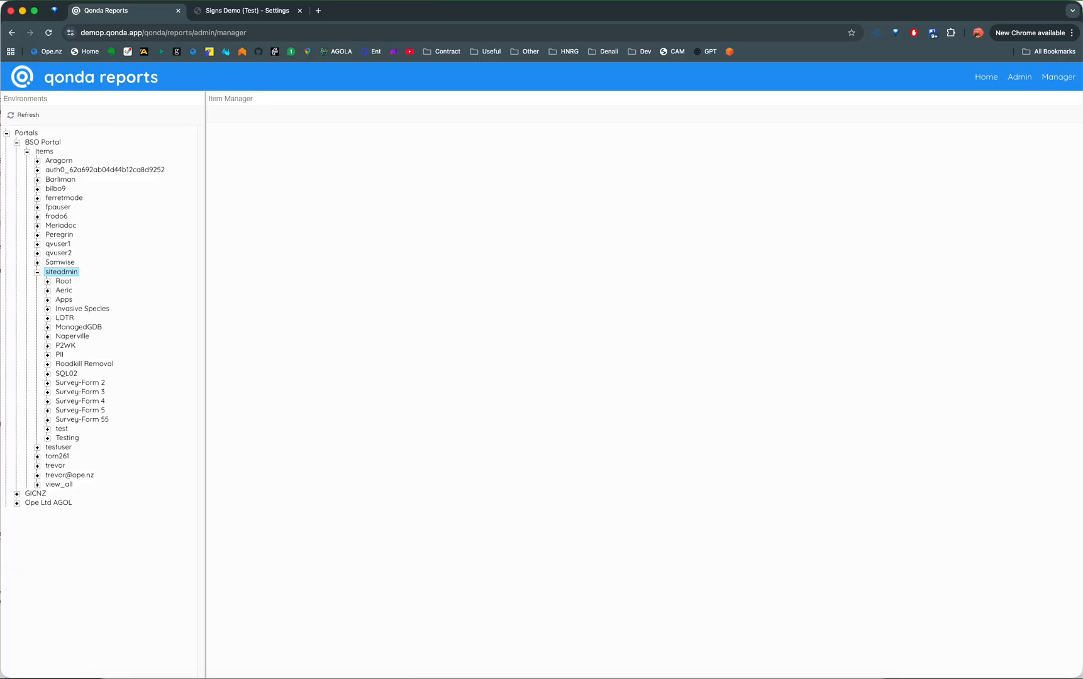
click(47, 281)
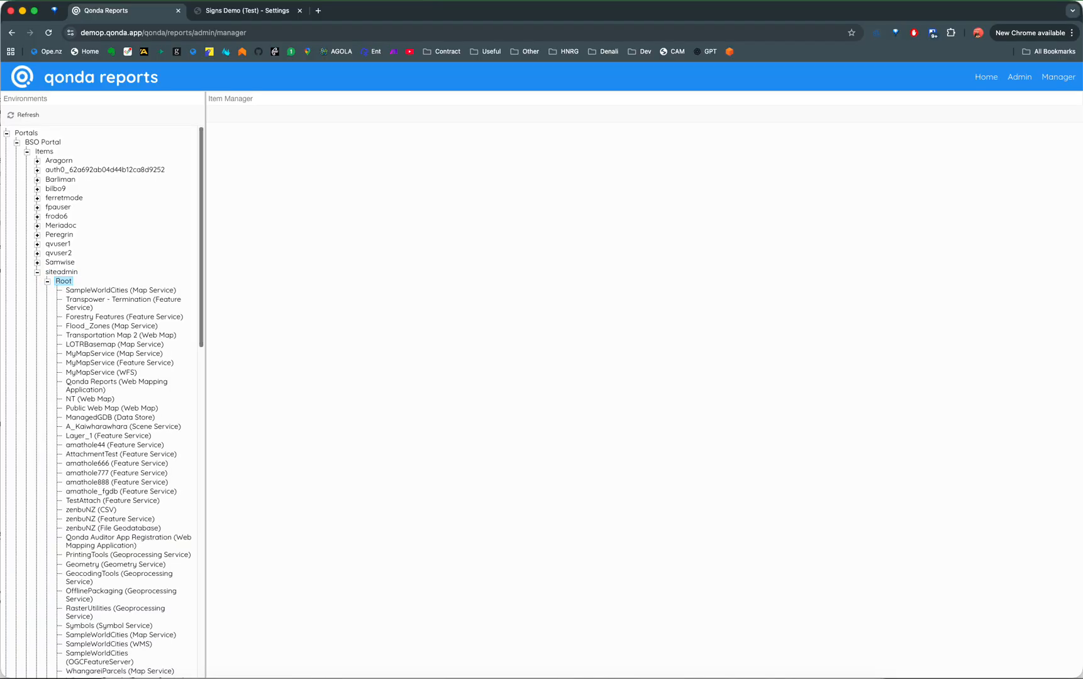
Step: Widen the environments tree and load the Signs Demo (Test) web map from the Root folder
drag(205, 266, 292, 266)
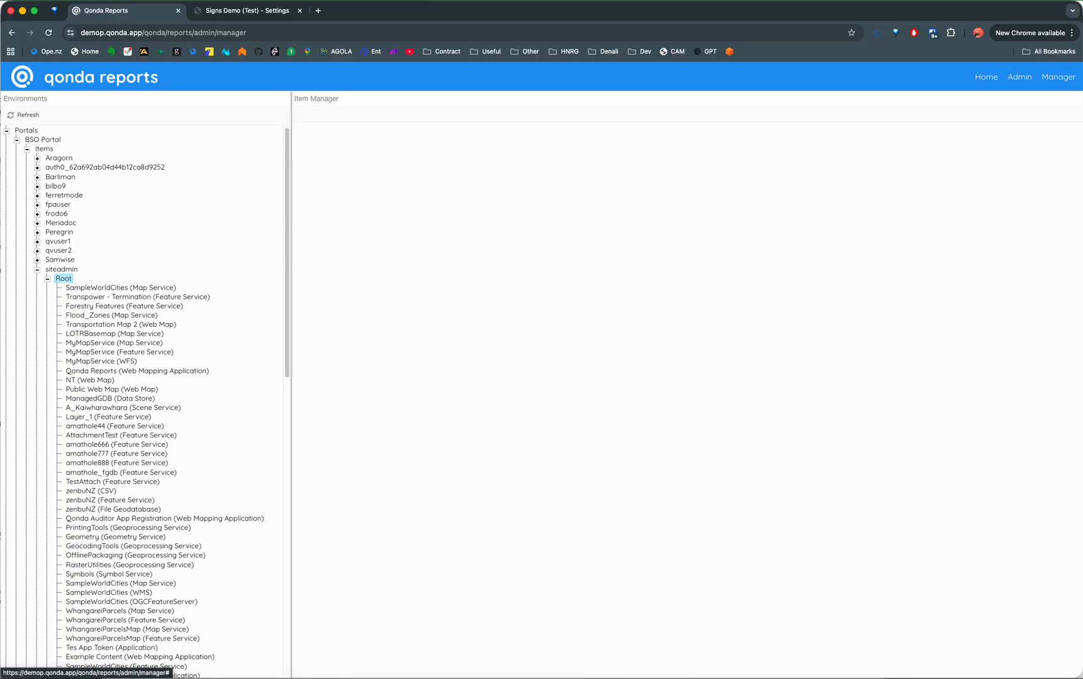
scroll(144, 403, down, 5)
scroll(145, 403, down, 5)
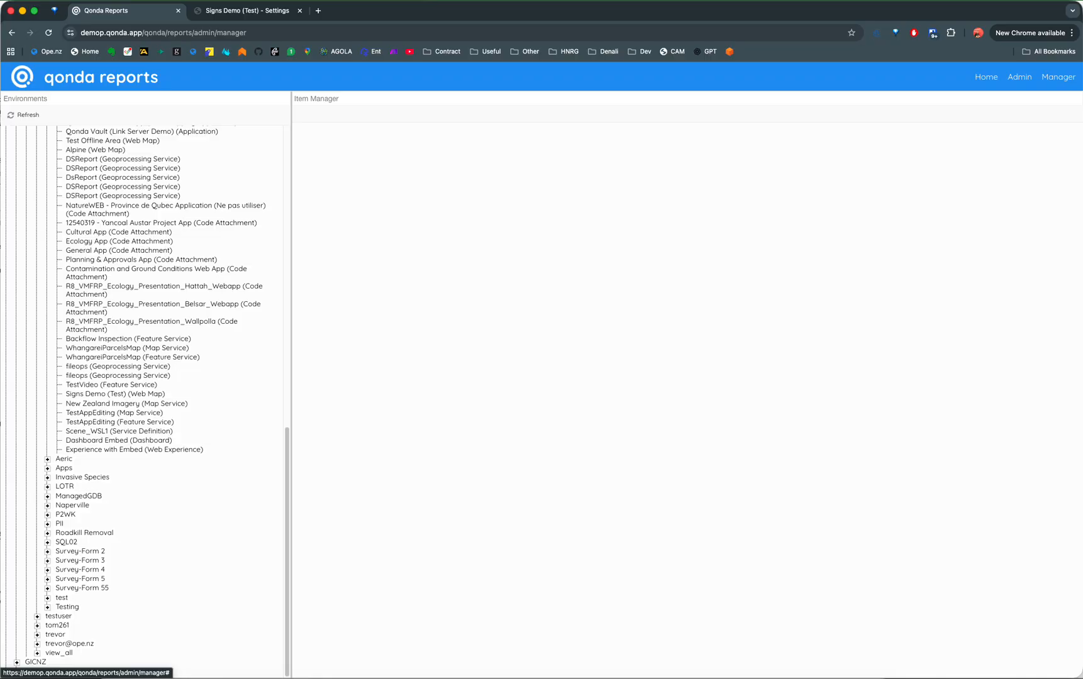
click(116, 395)
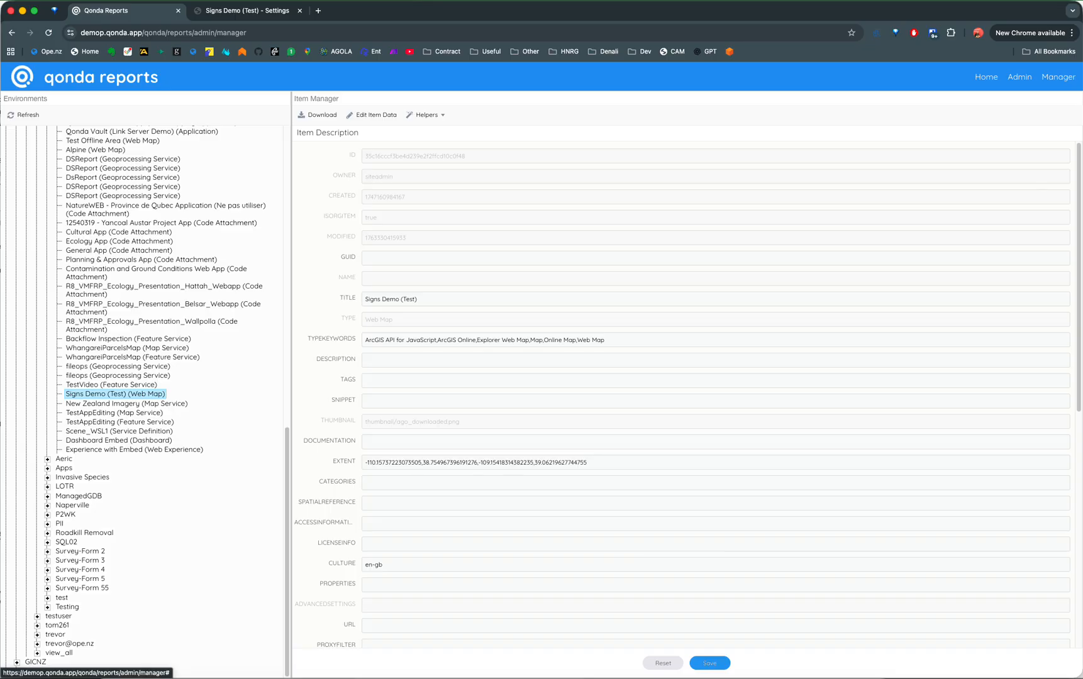
Step: Compare the item descriptions of the TestVideo feature service and the Signs Demo (Test) web map
click(100, 385)
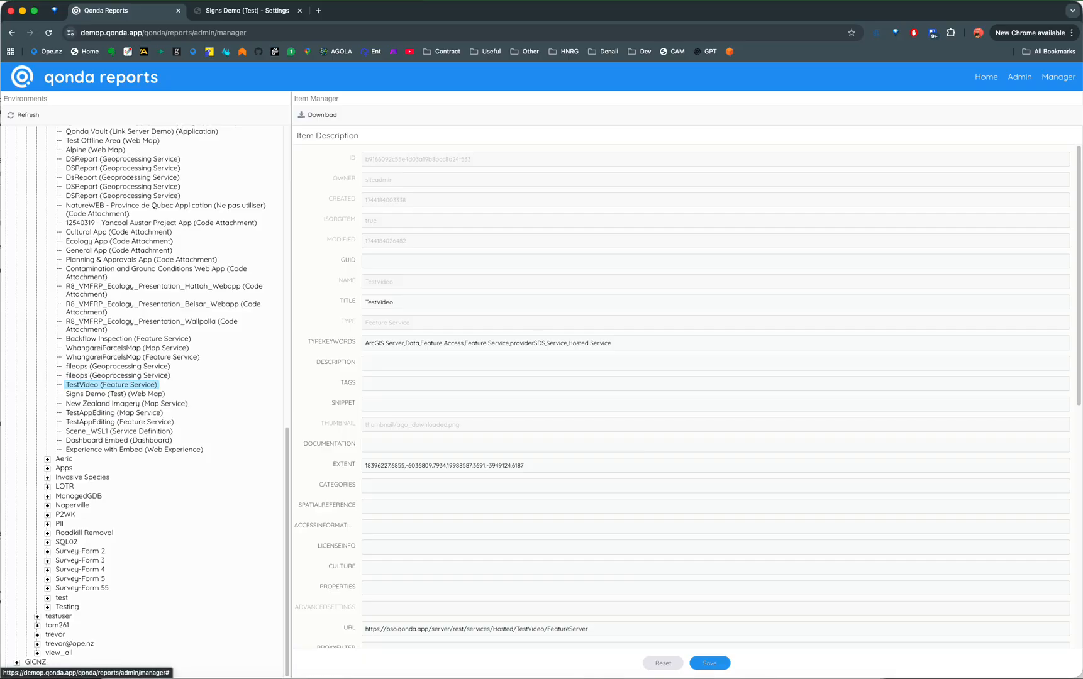
click(140, 394)
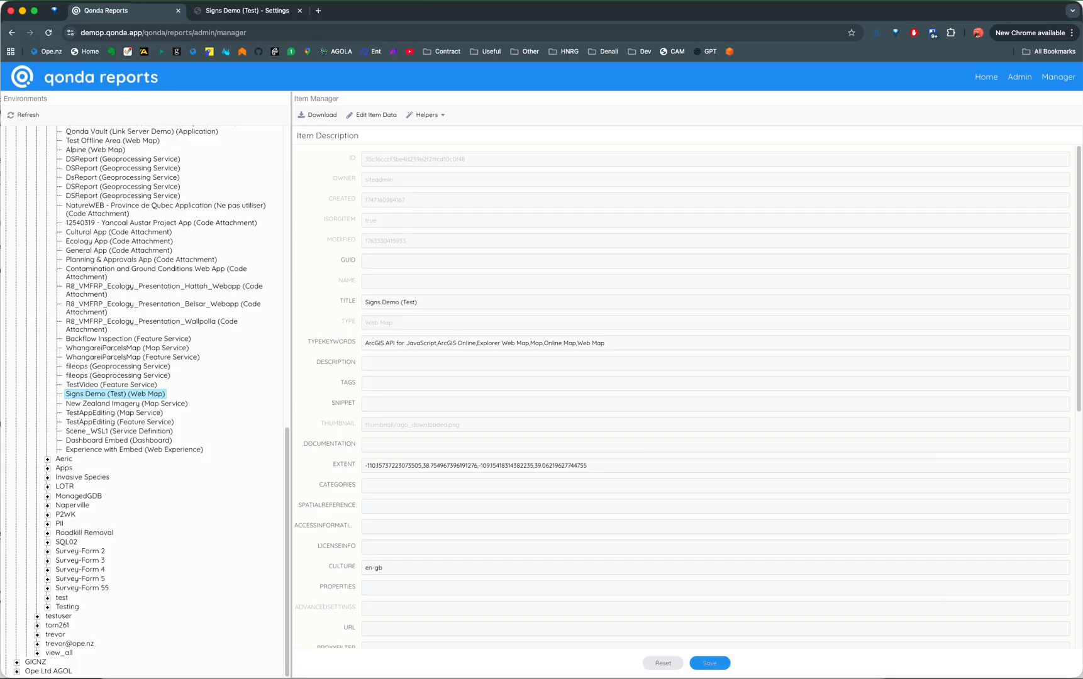
scroll(692, 390, down, 7)
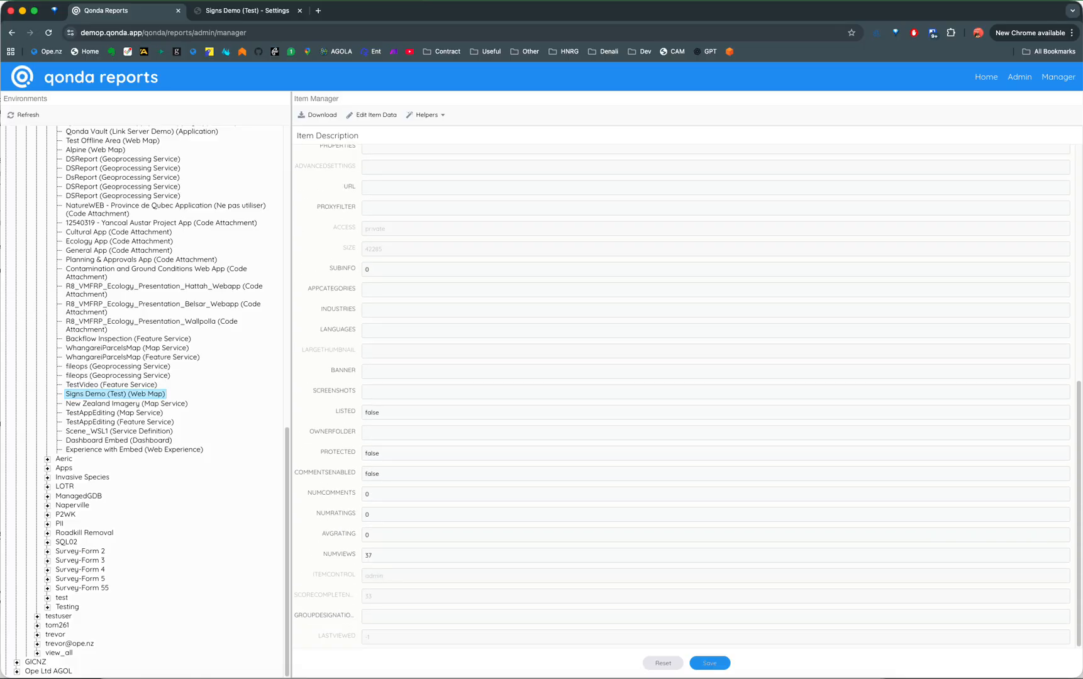
scroll(692, 390, up, 7)
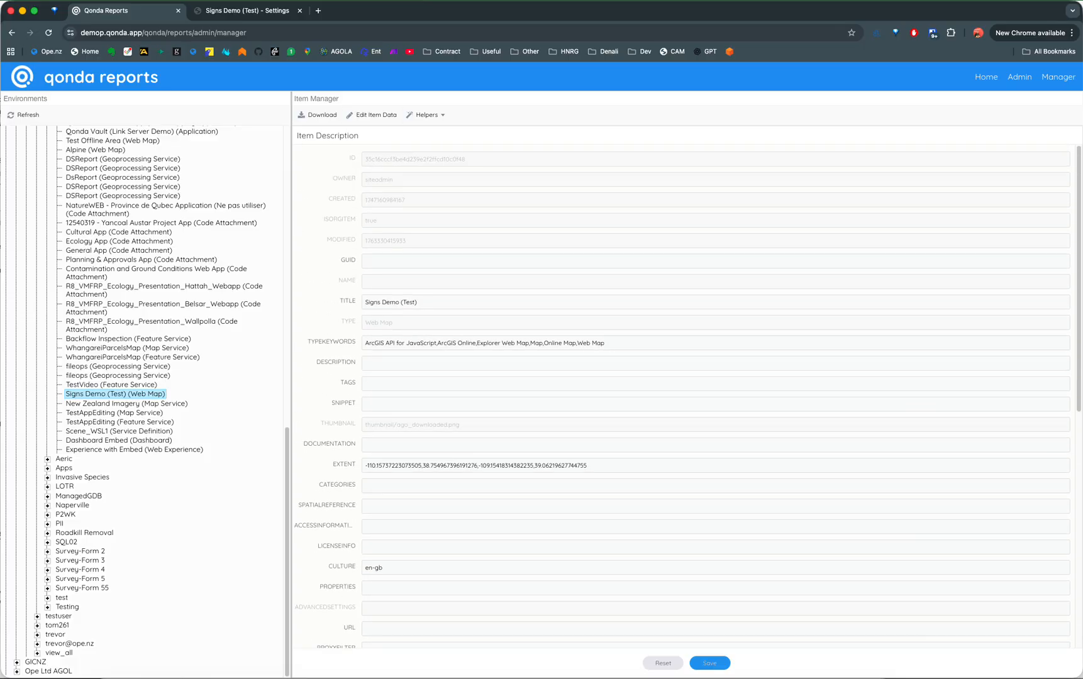
click(423, 300)
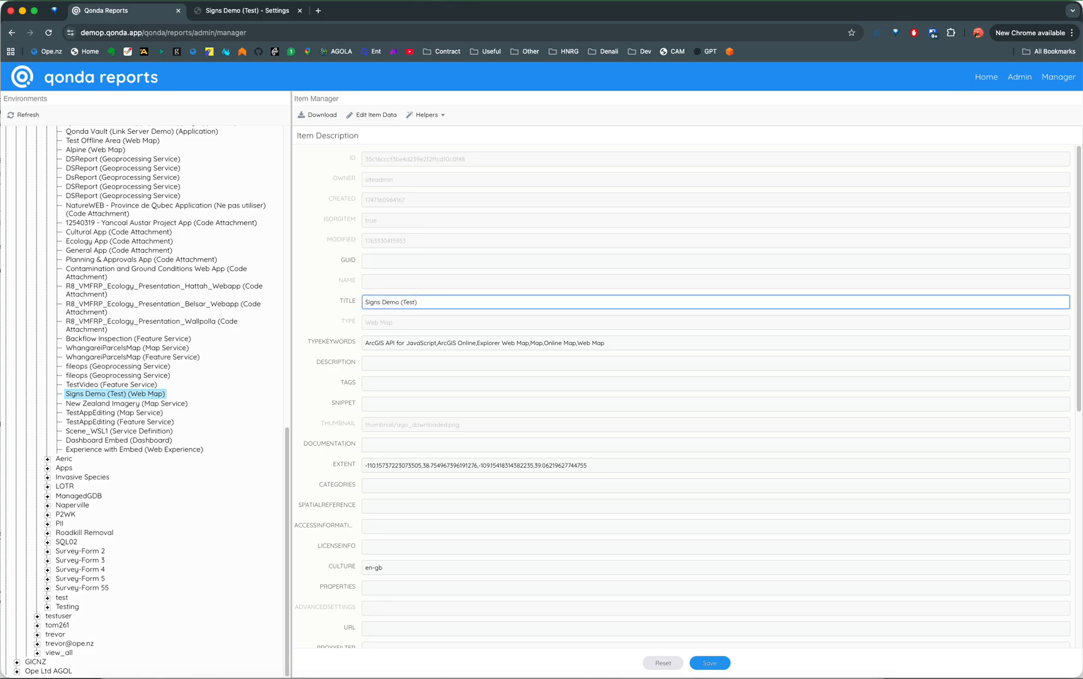
Step: View the overview of Signs Demo (Test) on its portal item page, and return to the Item Manager
click(232, 11)
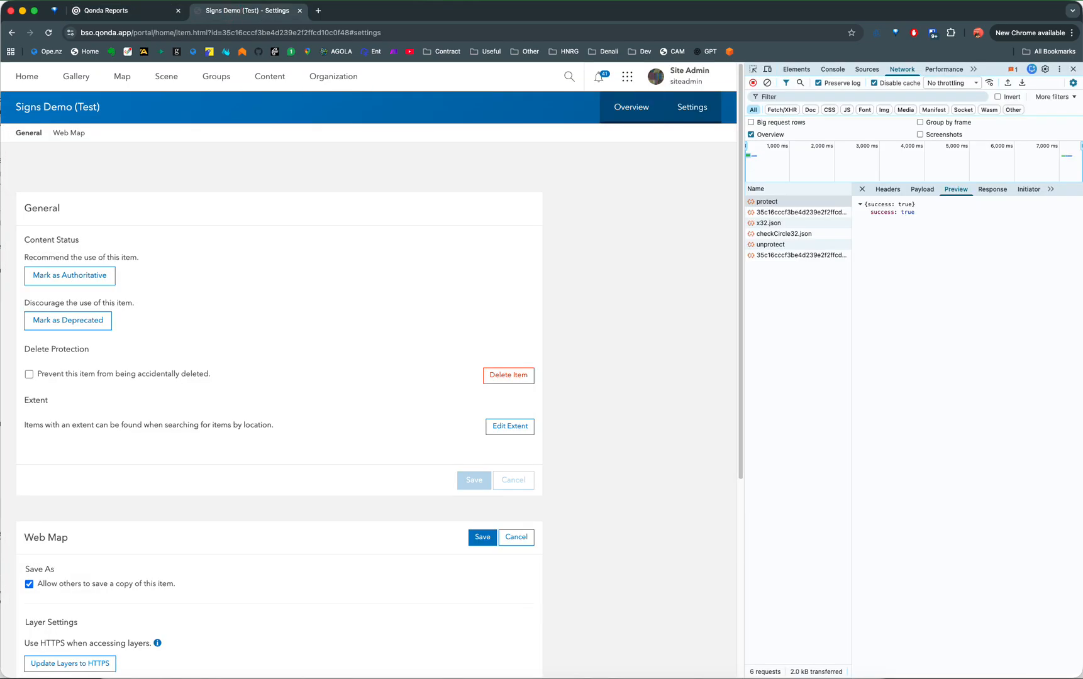
click(631, 107)
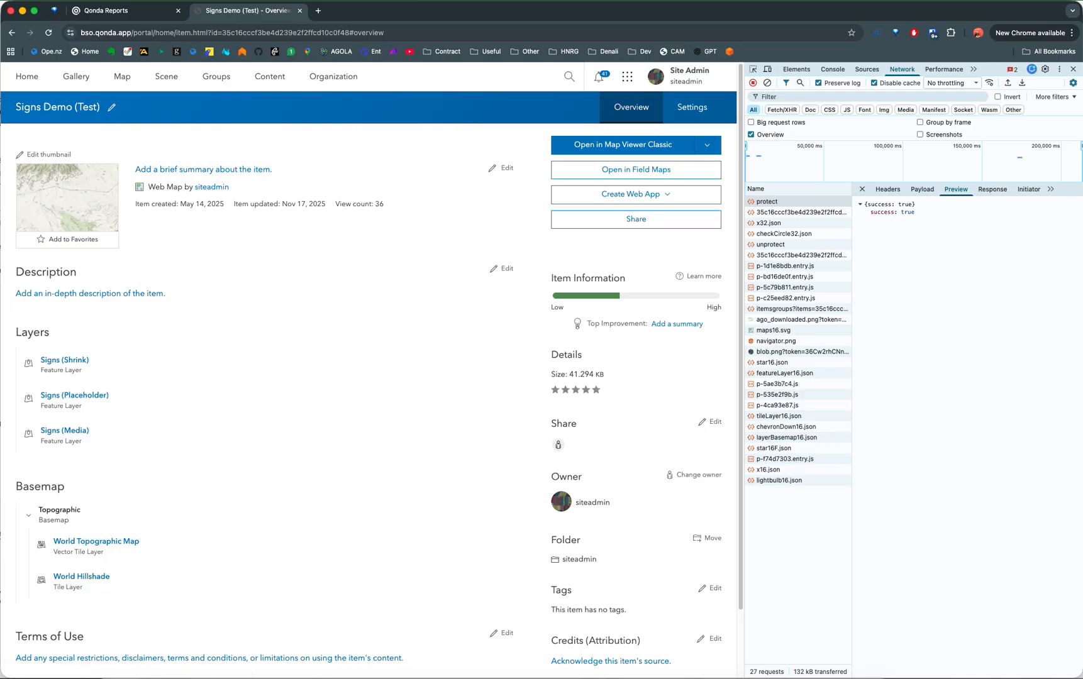
click(130, 12)
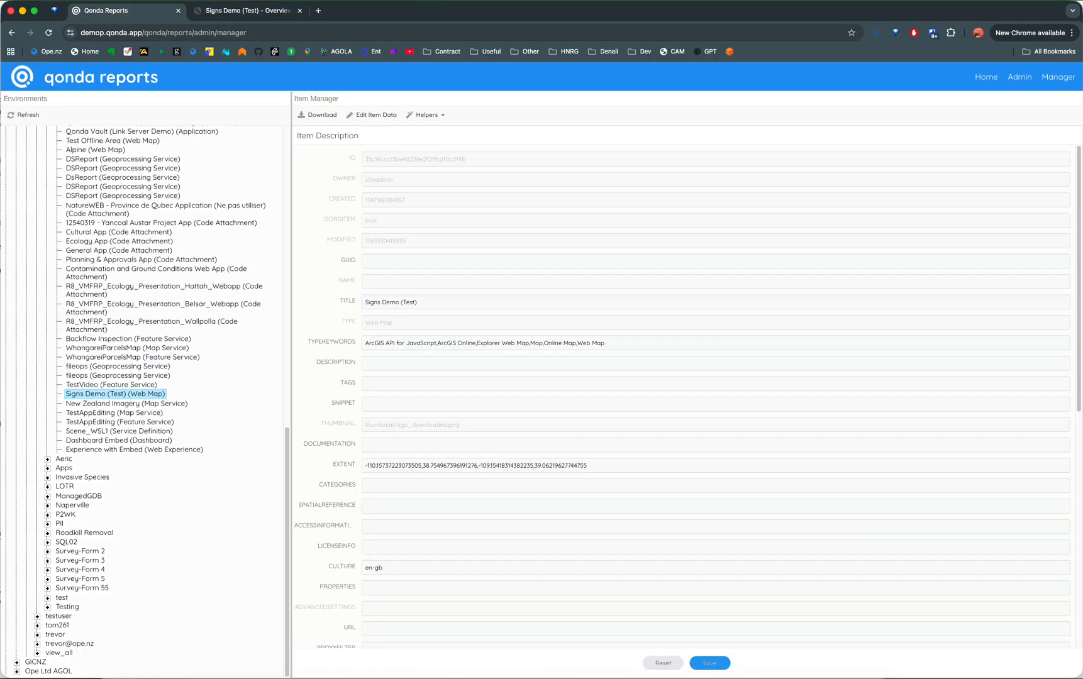
Step: Shorten the web map's title to "Signs Demo" in the item description and save the item
click(432, 302)
key(BackSpace)
key(BackSpace)
key(BackSpace)
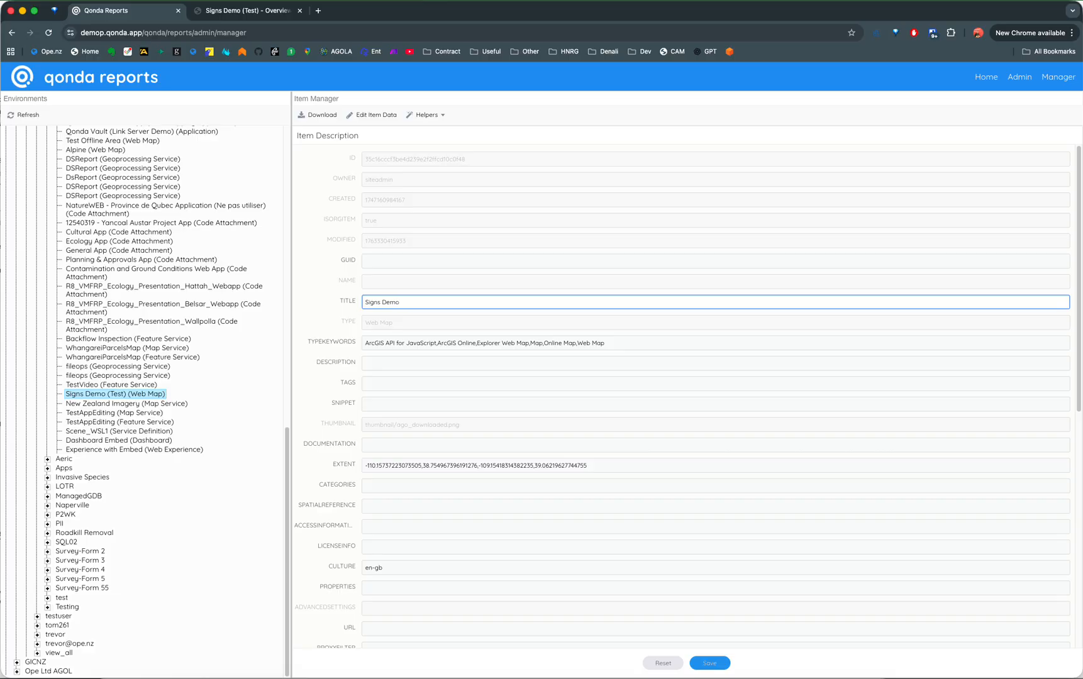
click(387, 363)
click(710, 663)
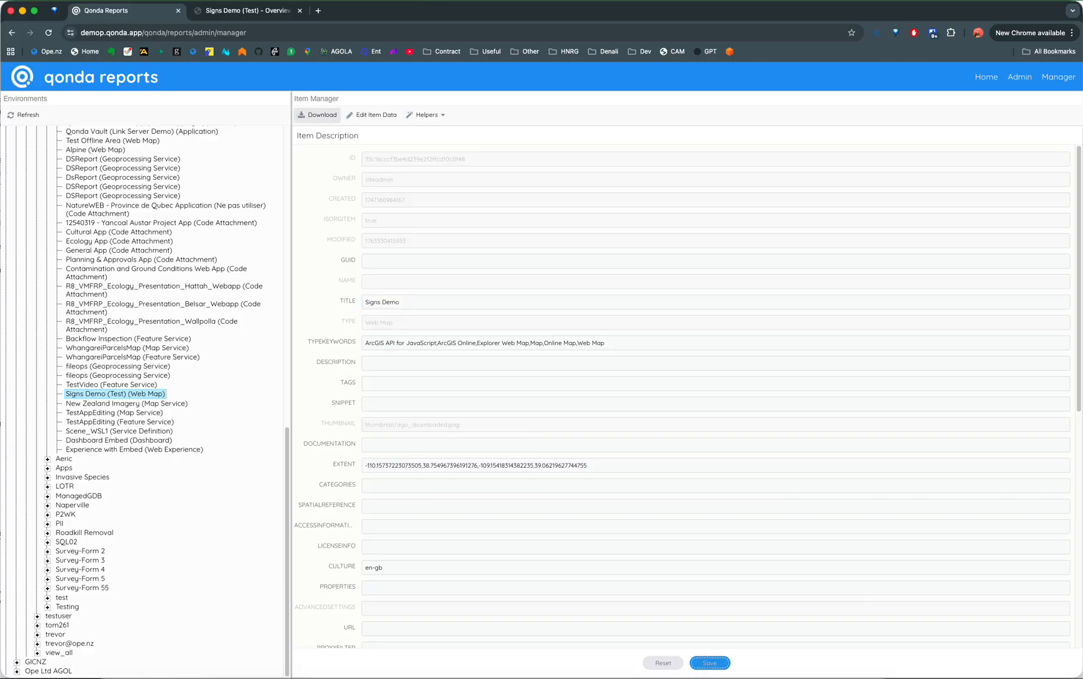
Step: Reload the portal item page to check the title, and review the fields of the web map's item description
click(236, 10)
key(super+r)
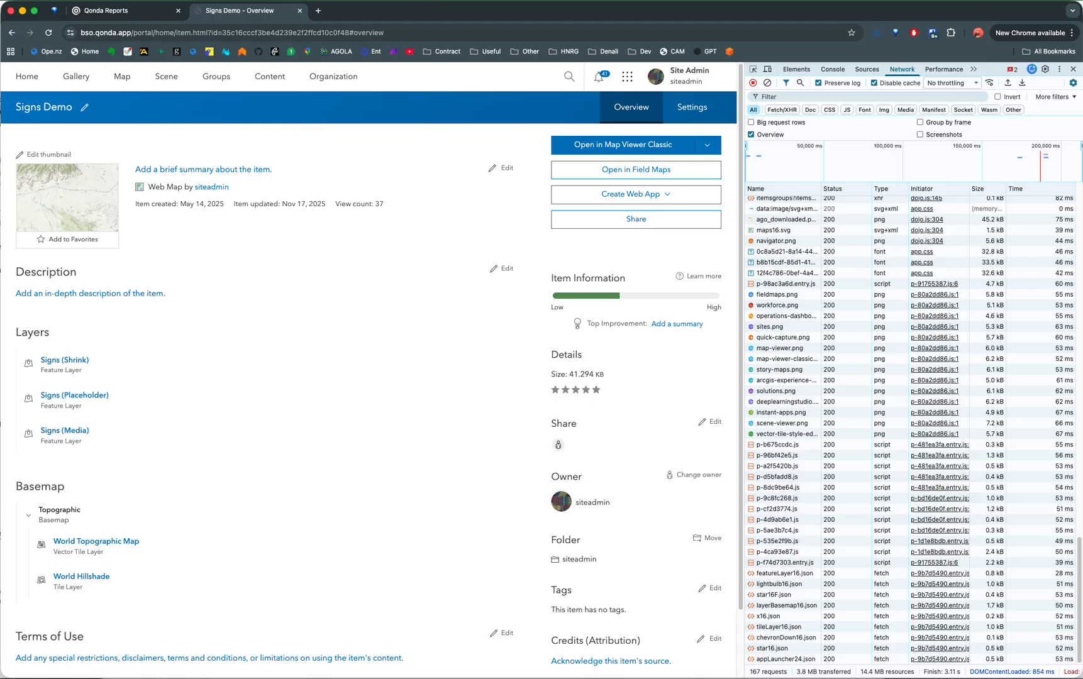
click(124, 10)
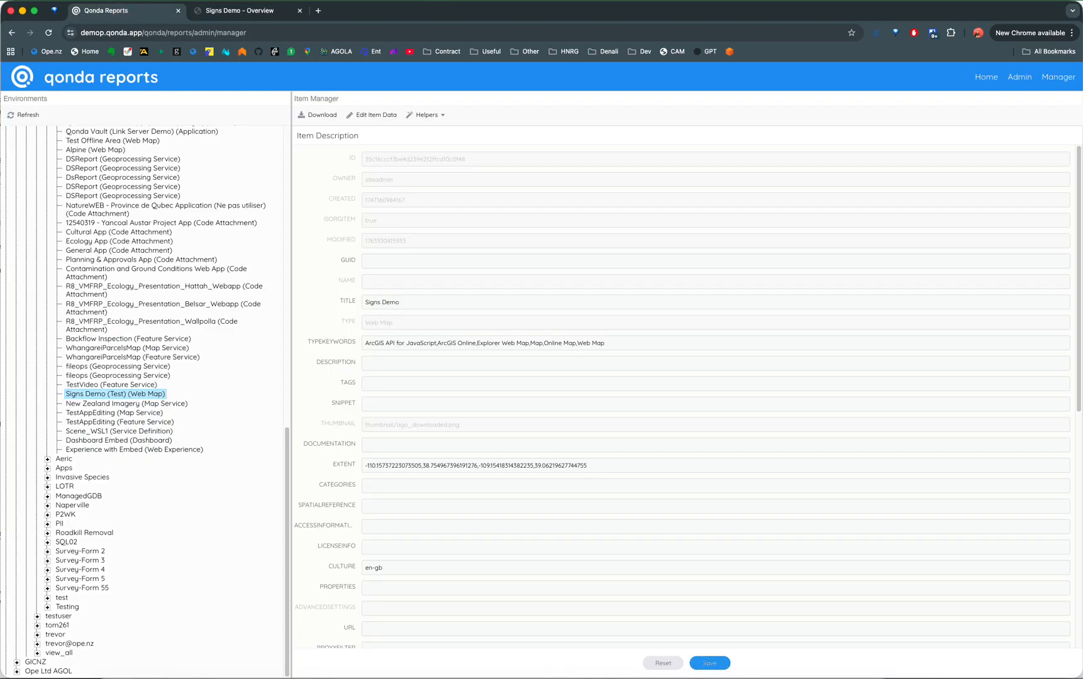
scroll(686, 396, down, 7)
scroll(685, 397, up, 7)
scroll(688, 395, down, 5)
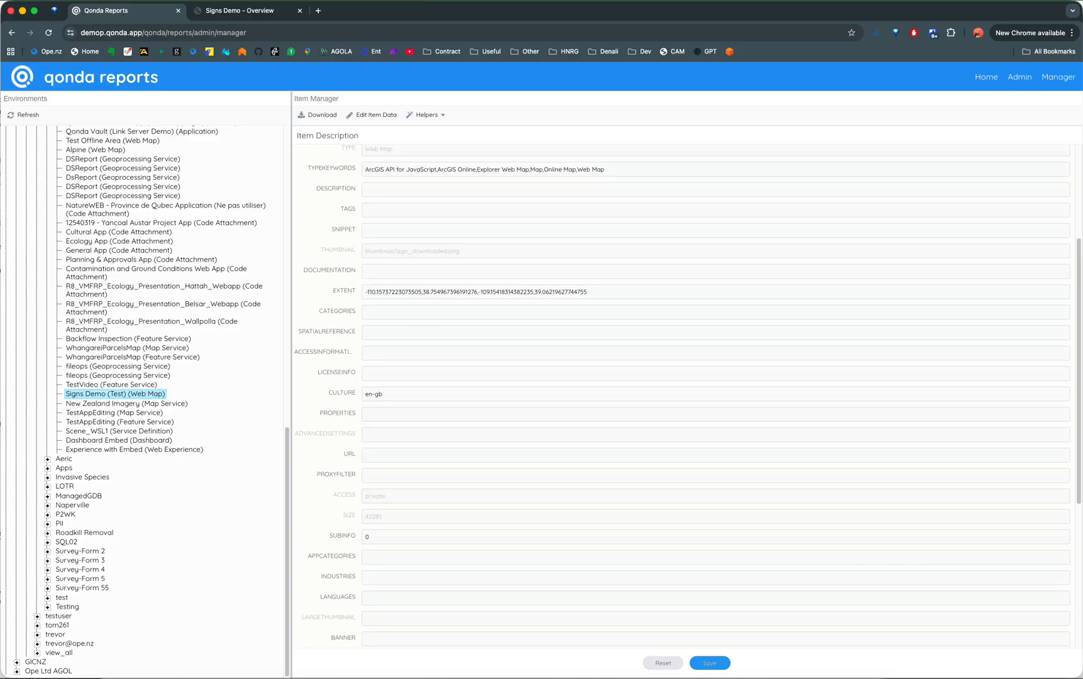
scroll(687, 395, up, 5)
click(388, 240)
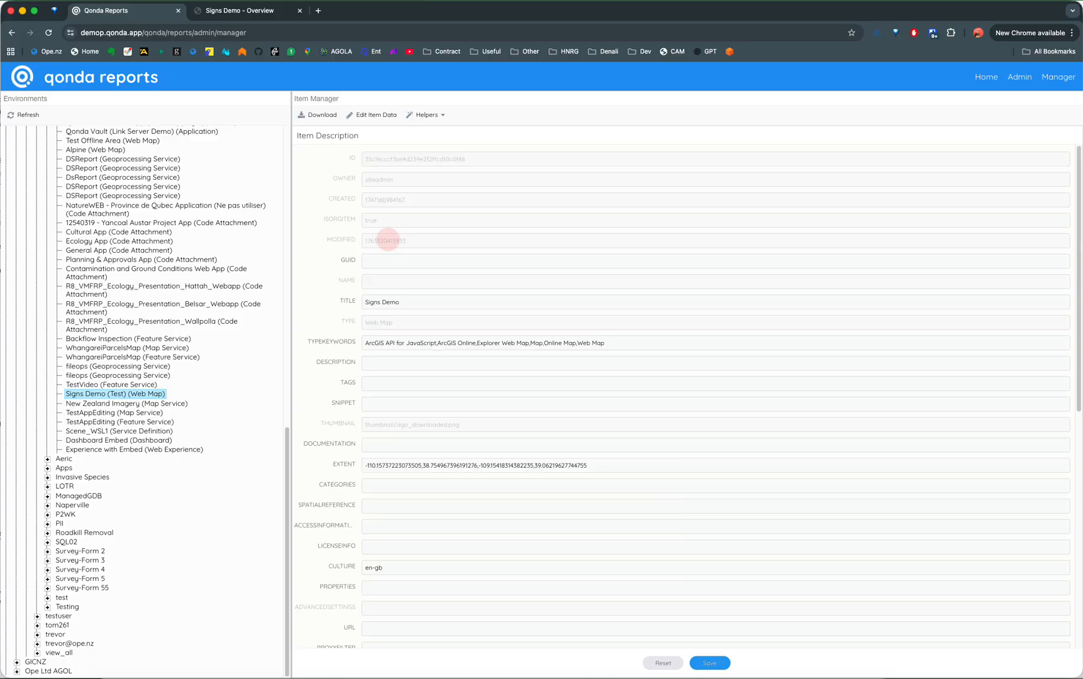
Step: Open the Signs Demo web map in Map Viewer from its portal item page
click(277, 11)
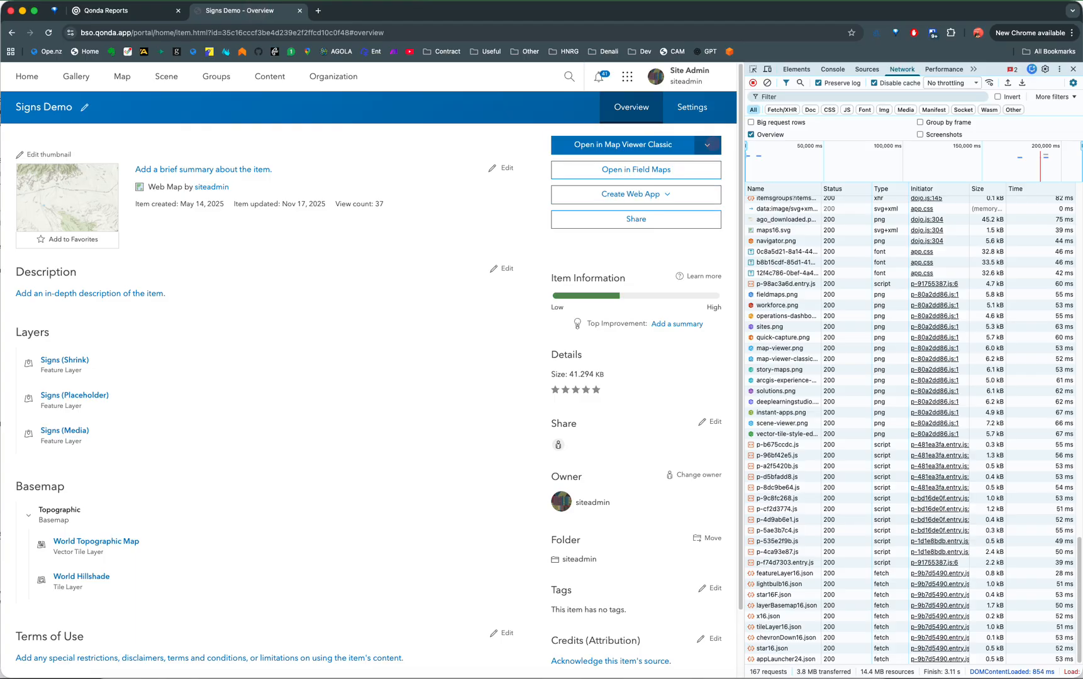
click(707, 145)
click(671, 164)
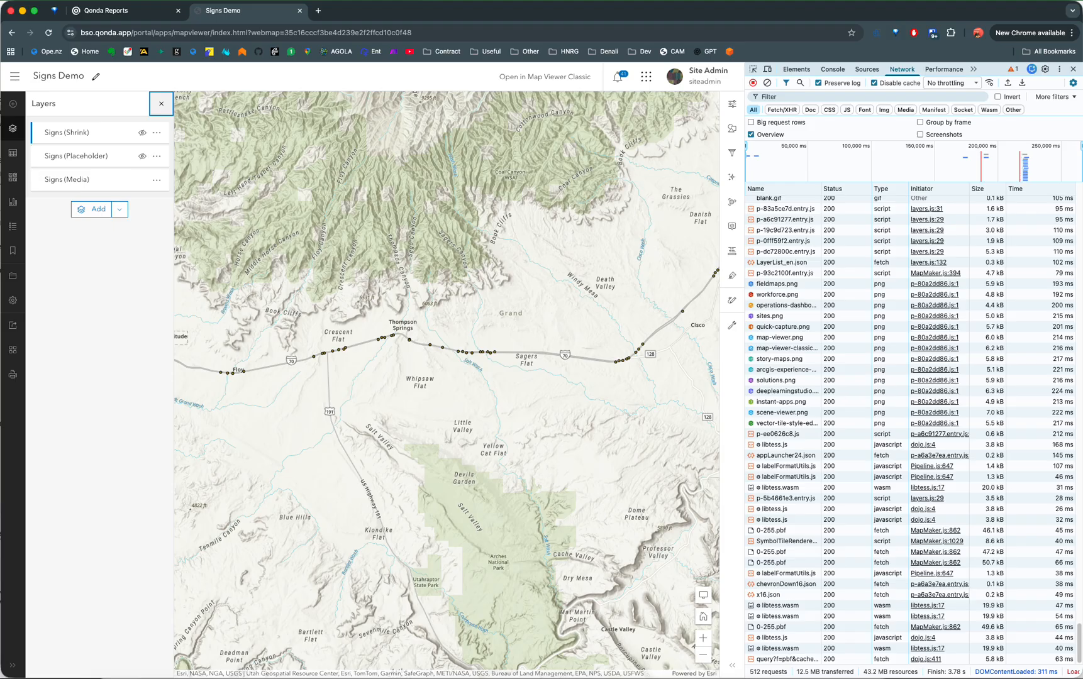
Step: Open the web map's item data for editing in Qonda Reports and collapse the popupInfo block of all three operational layers
click(115, 10)
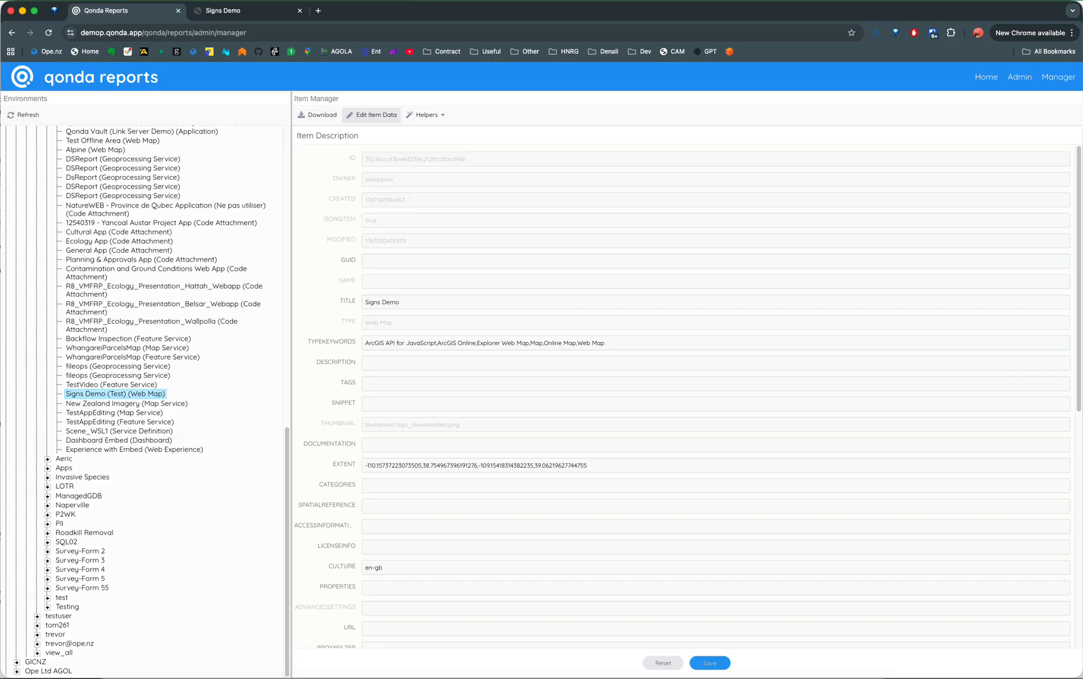
click(372, 115)
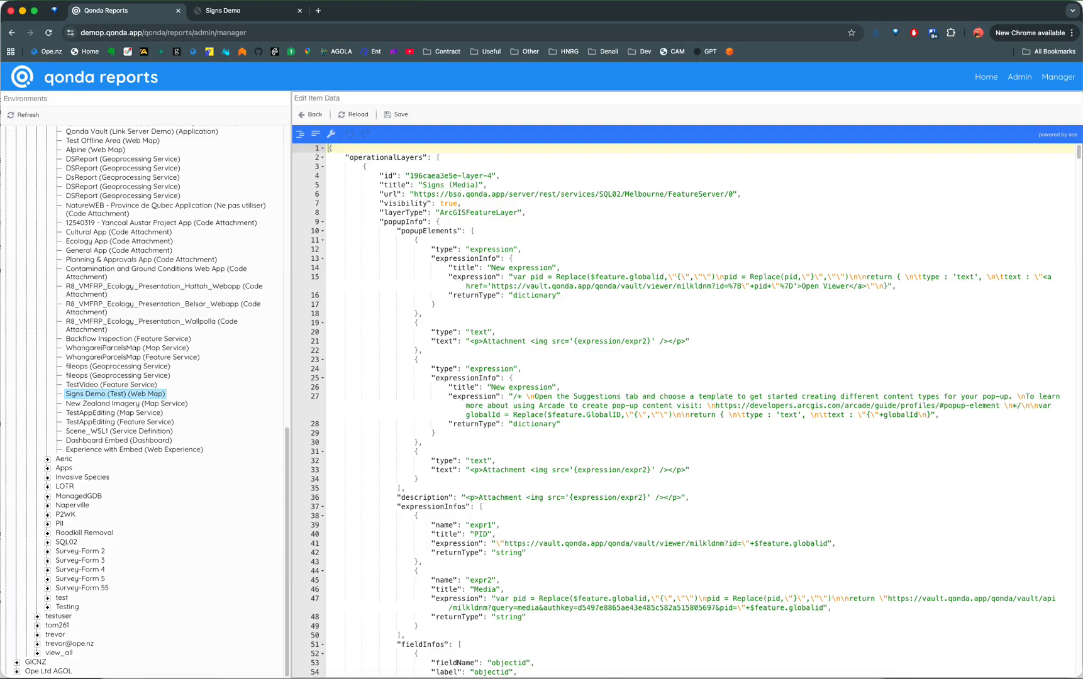
drag(379, 185, 499, 185)
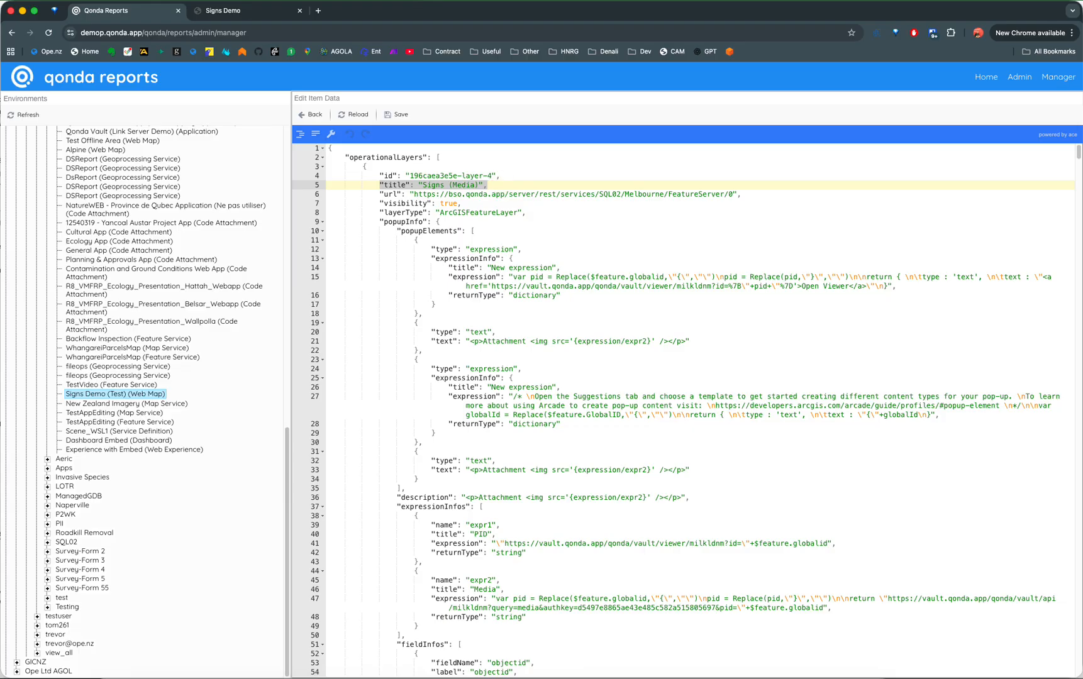
click(402, 241)
click(323, 221)
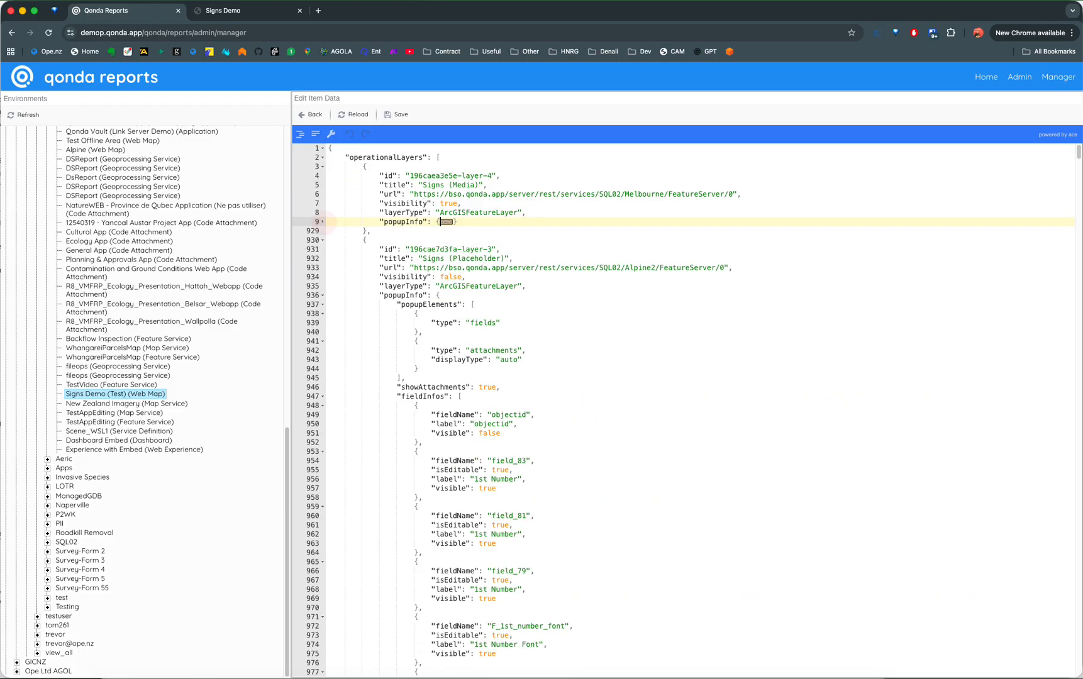
click(323, 295)
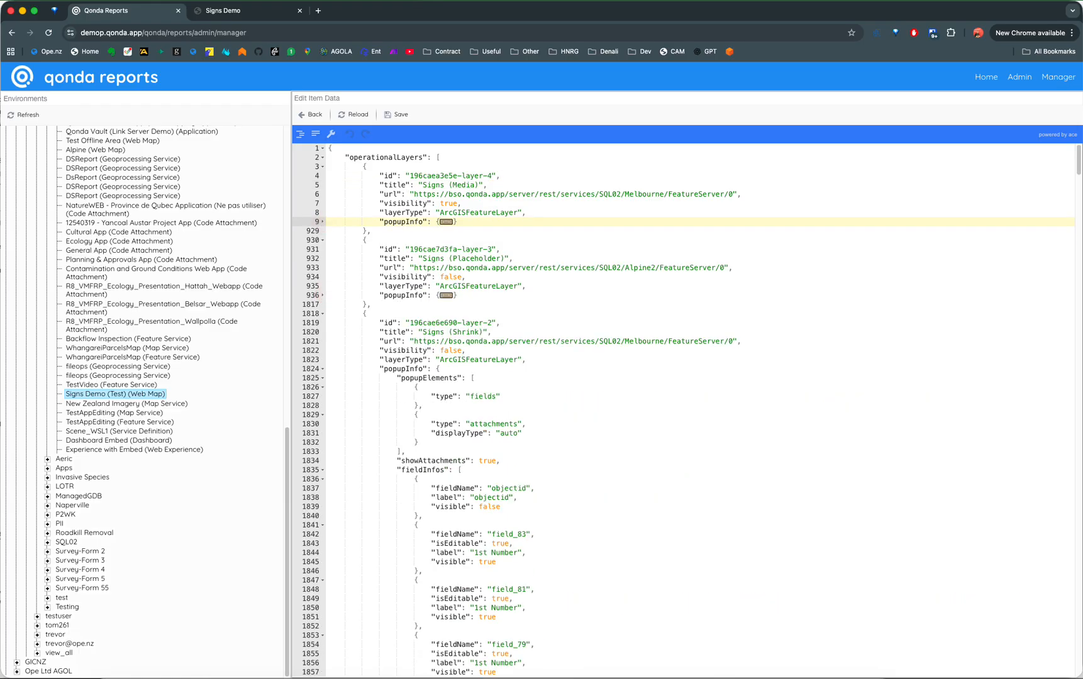
click(323, 369)
scroll(686, 408, down, 4)
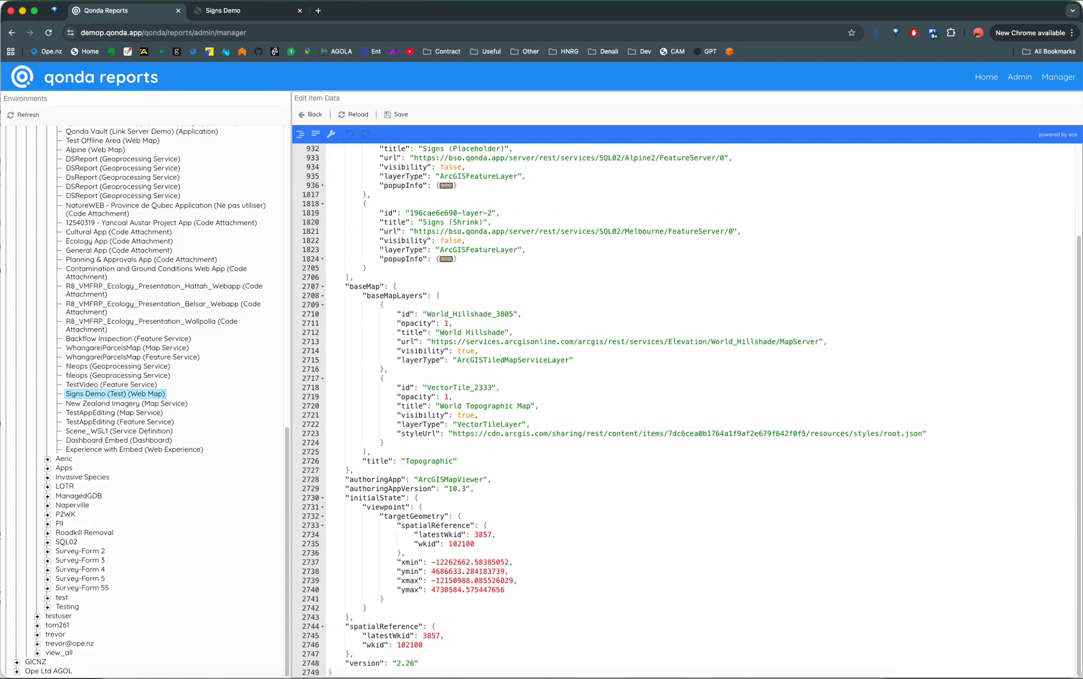
scroll(686, 409, up, 4)
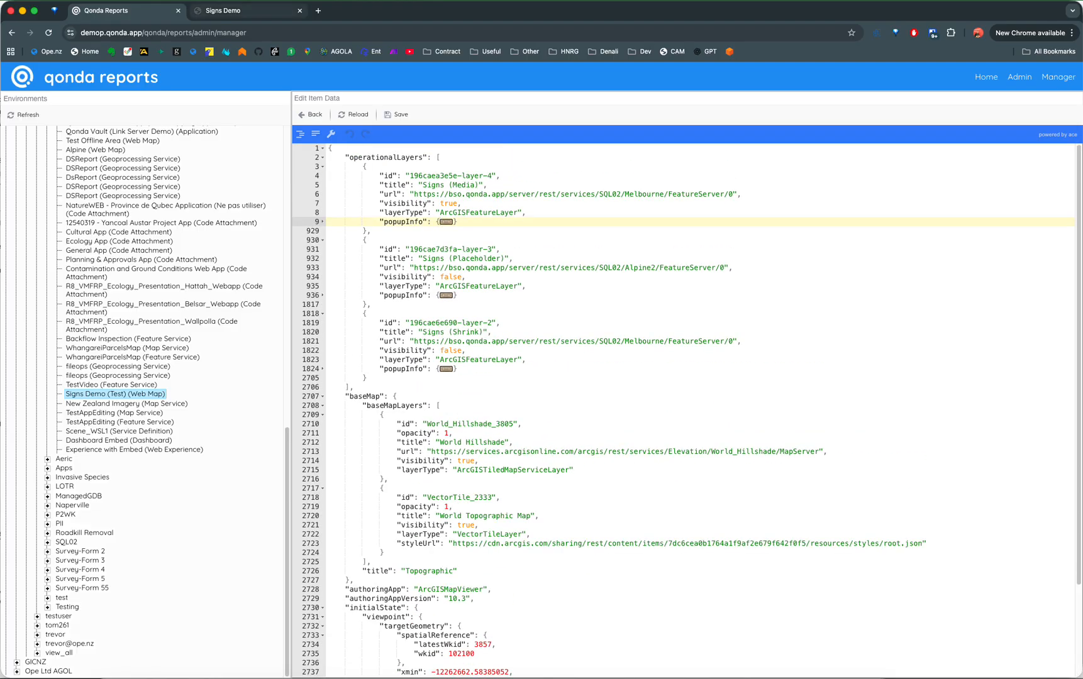
Step: Check the layers in Map Viewer, and set the Signs (Media) layer's visibility to false in the item data and save it
click(233, 10)
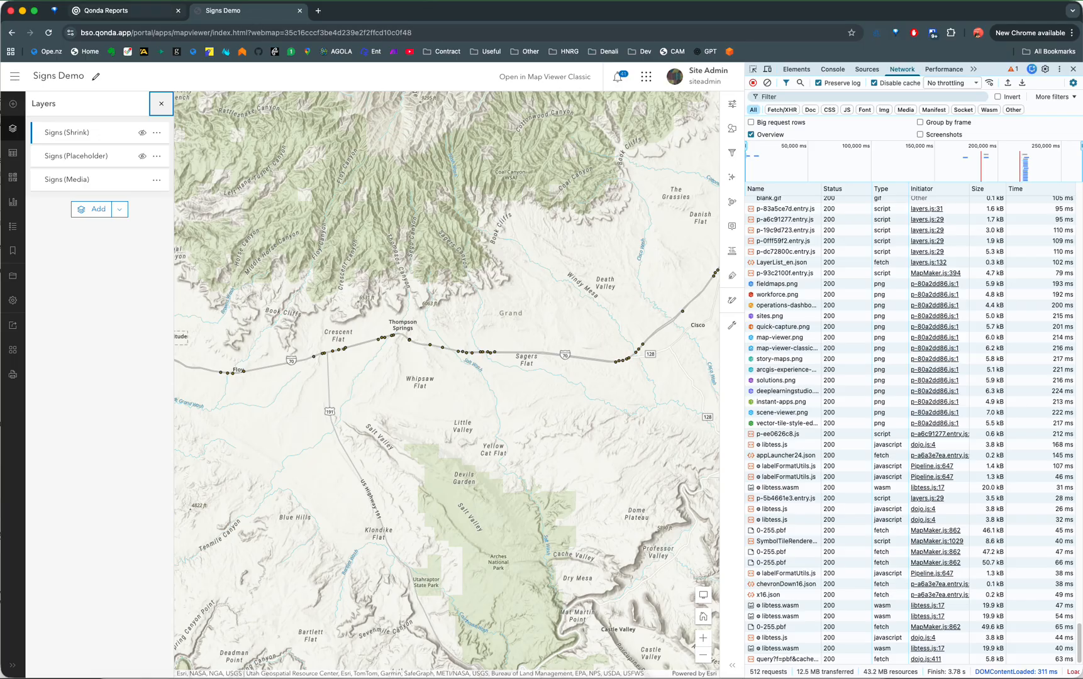
click(134, 11)
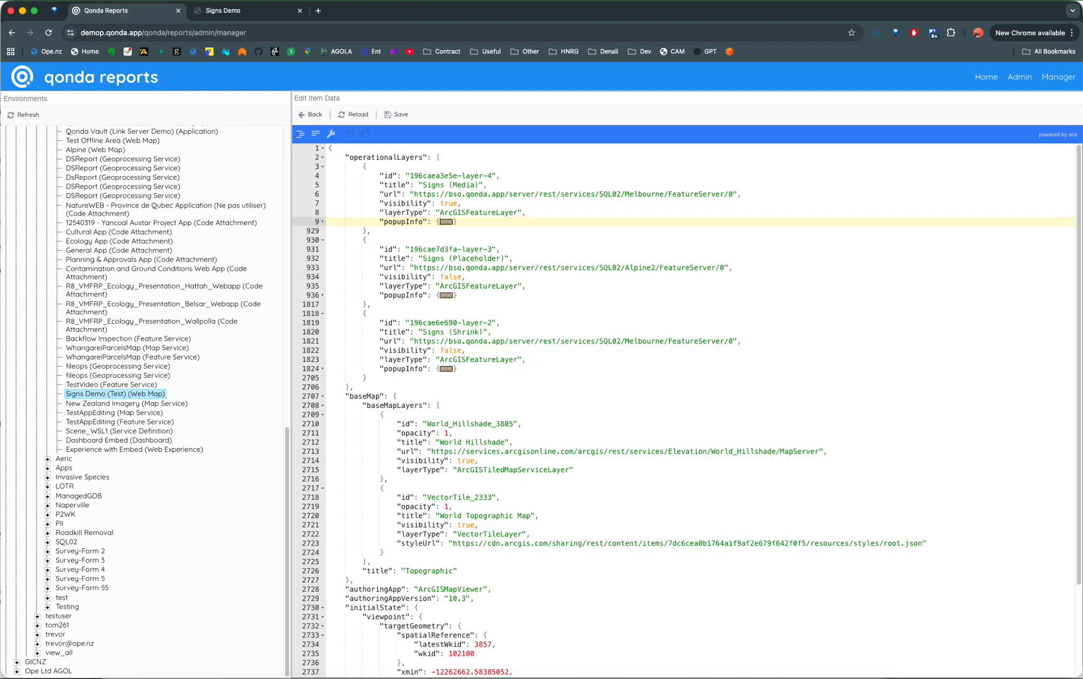
double_click(448, 204)
double_click(448, 277)
key(super+c)
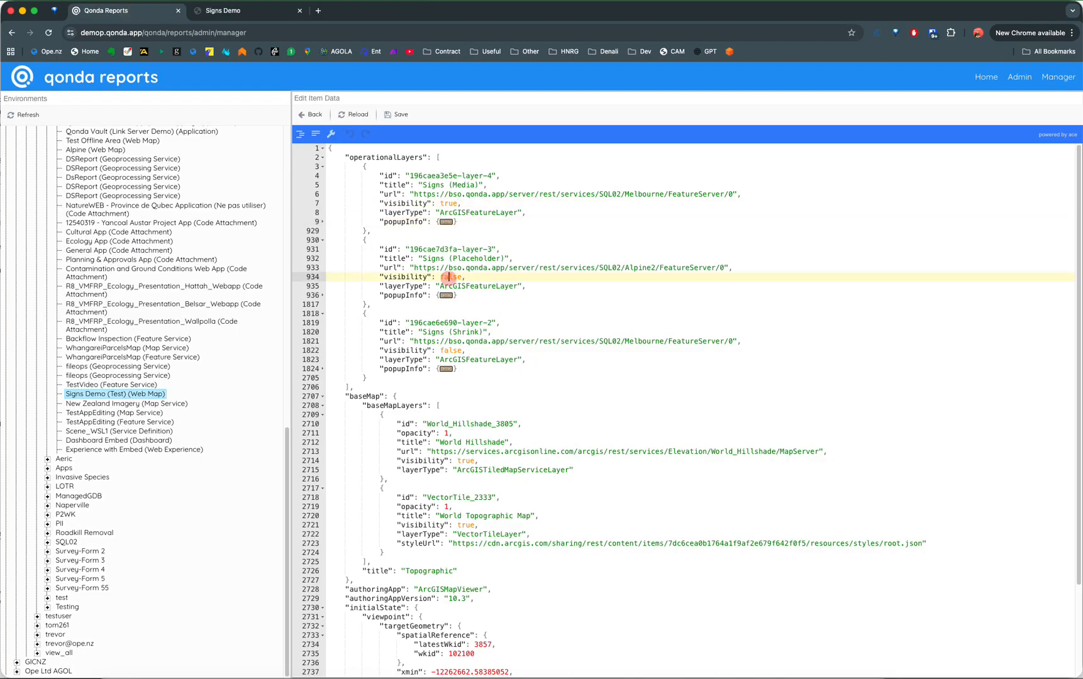
double_click(447, 202)
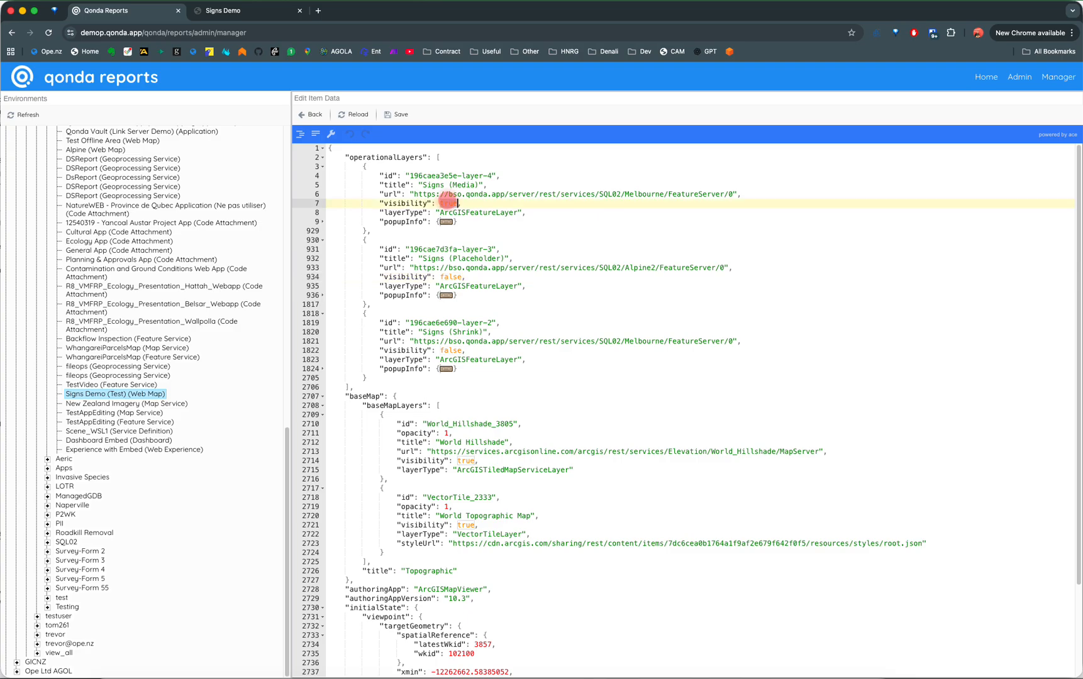
key(super+v)
click(397, 114)
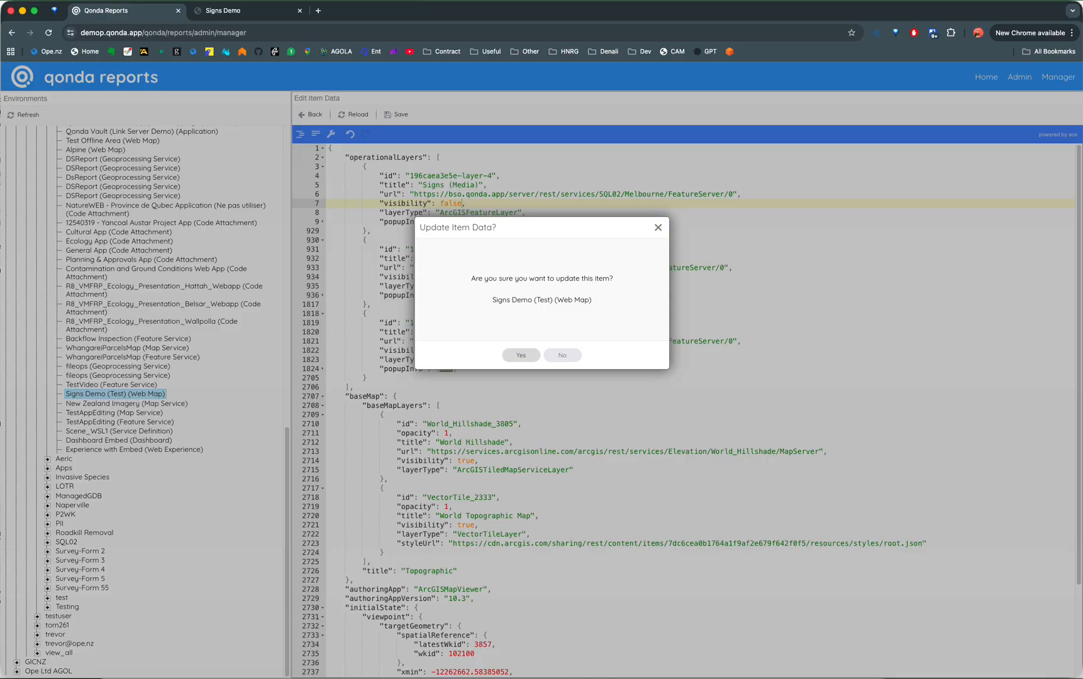
click(521, 355)
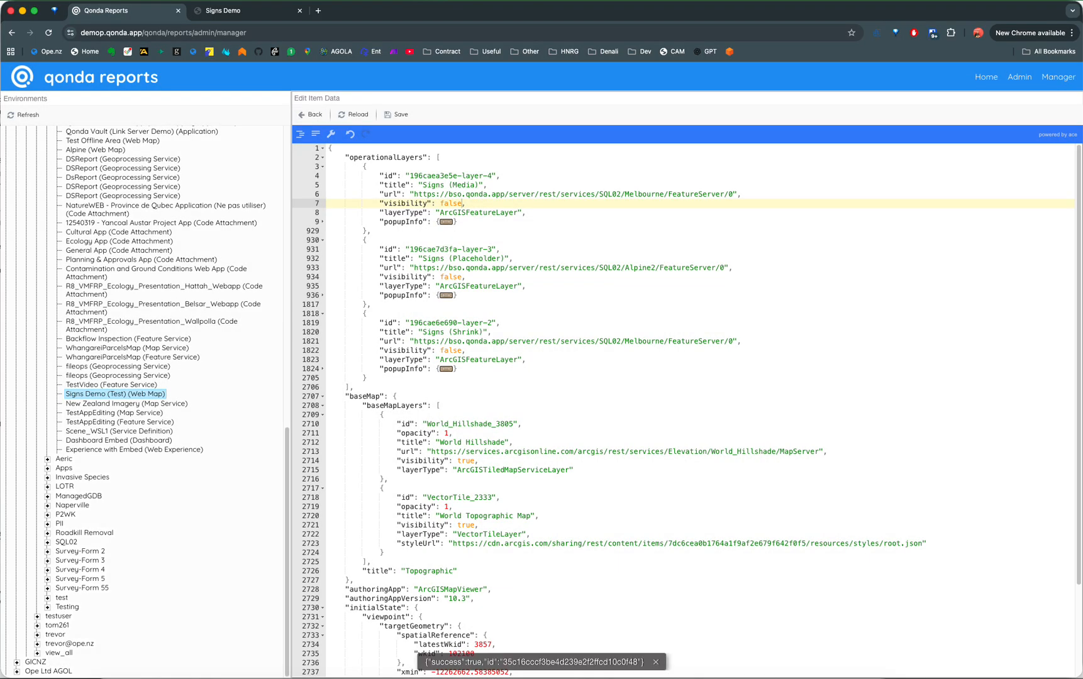
Step: Reload the Signs Demo map in Map Viewer to check the Signs (Media) layer's visibility, and return to Qonda Reports
click(255, 15)
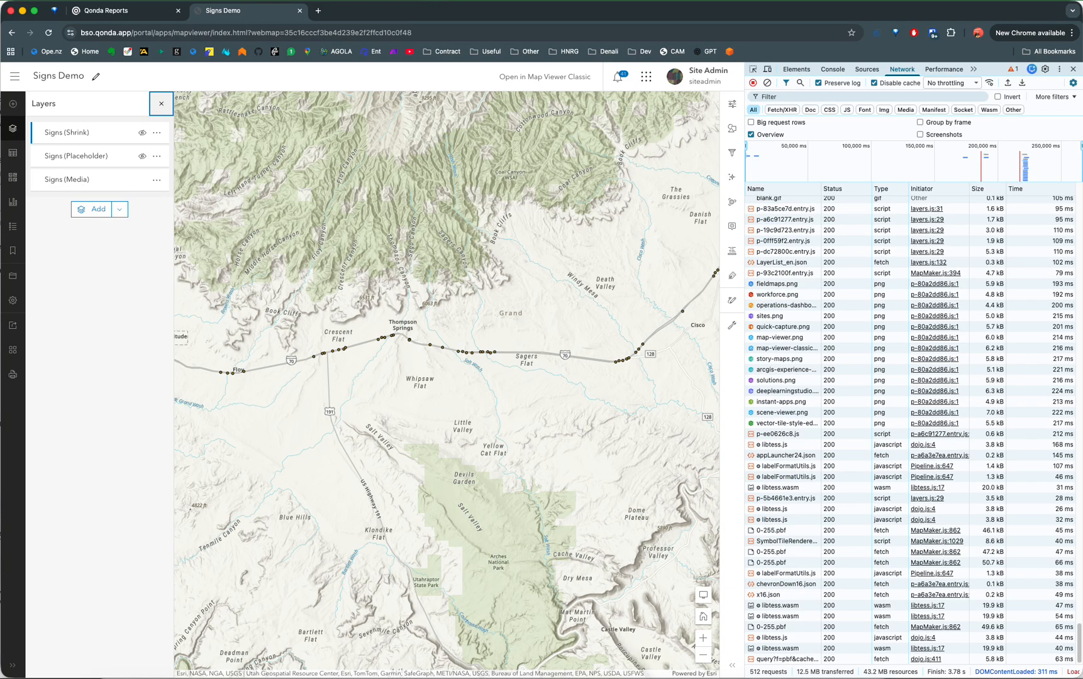
click(49, 32)
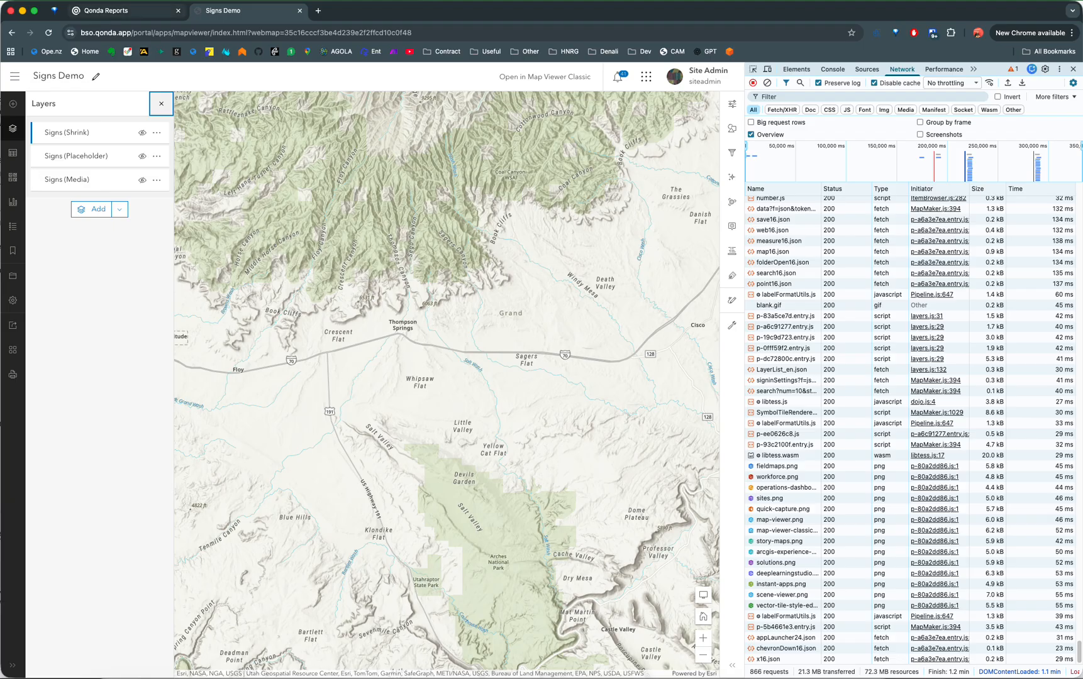
click(126, 11)
Step: Set the Signs (Media) layer's visibility value to true in the item data
key(BackSpace)
key(BackSpace)
key(BackSpace)
key(BackSpace)
key(BackSpace)
key(BackSpace)
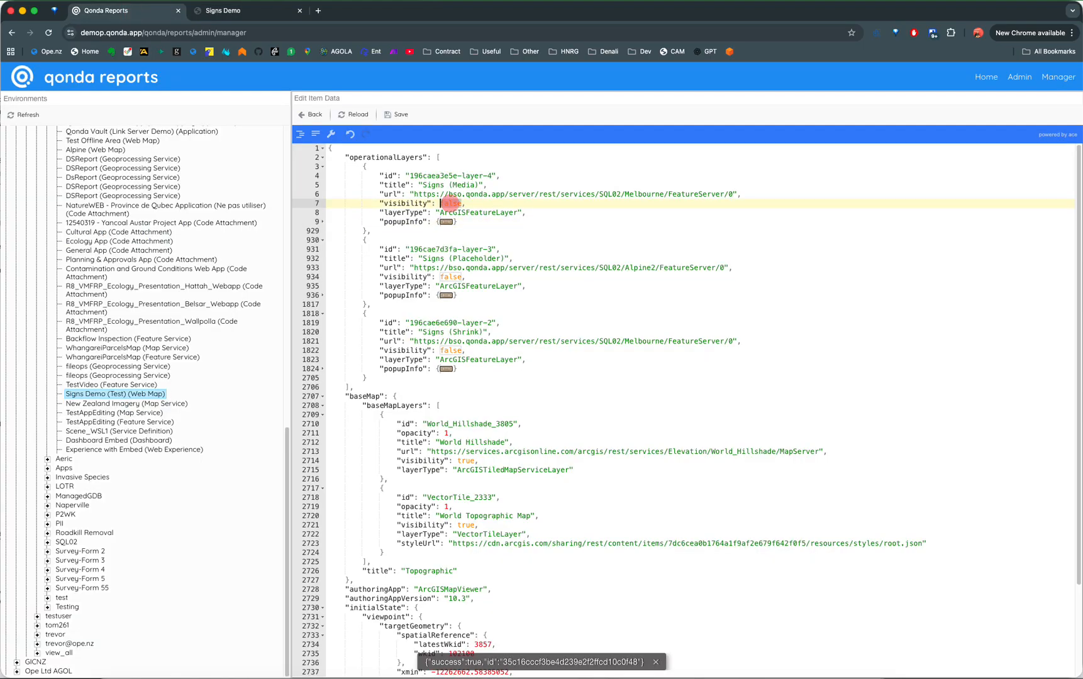
text(true)
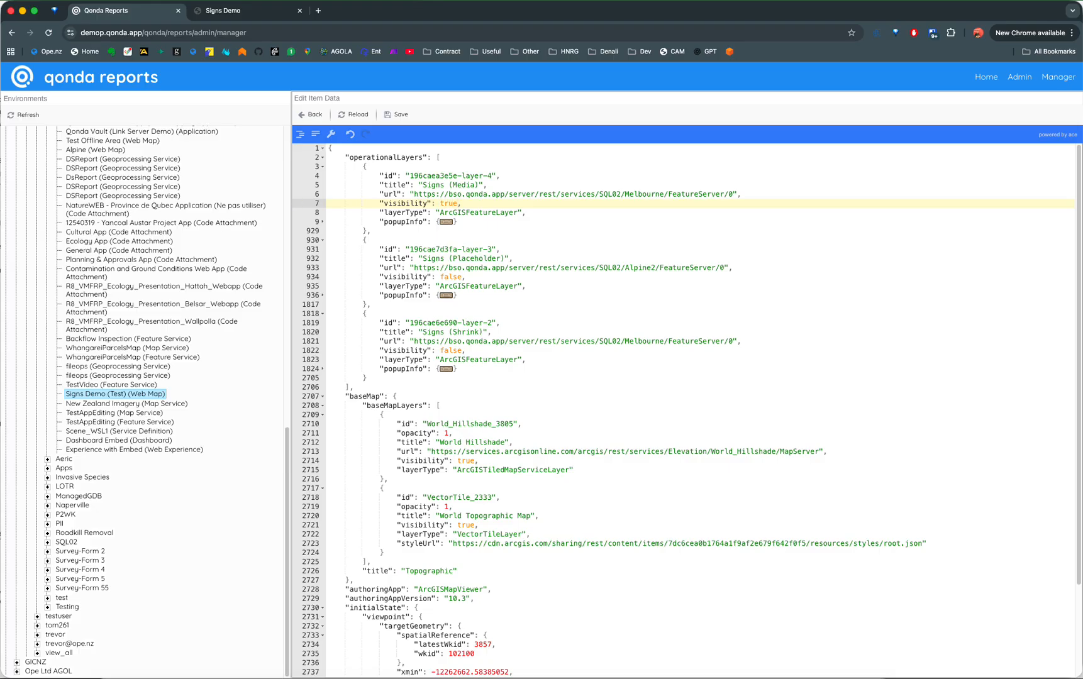
Step: Set the visibility of the Signs (Placeholder) and Signs (Shrink) layers to true and save the item data
click(478, 231)
double_click(449, 203)
key(super+c)
double_click(449, 277)
key(super+v)
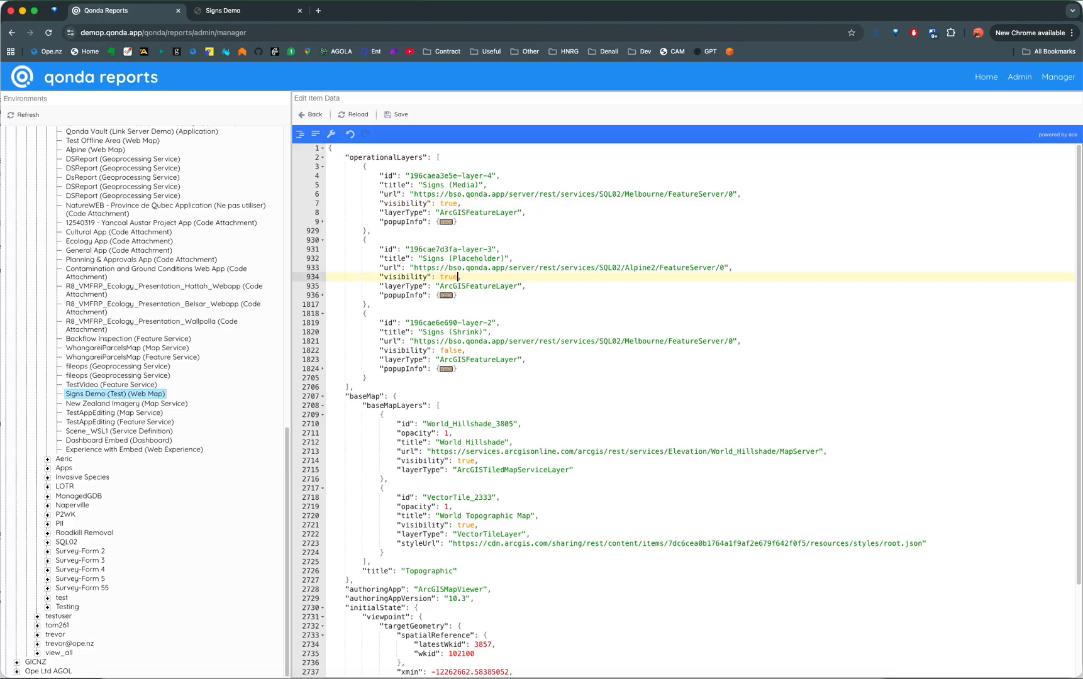
double_click(449, 351)
key(super+v)
click(396, 114)
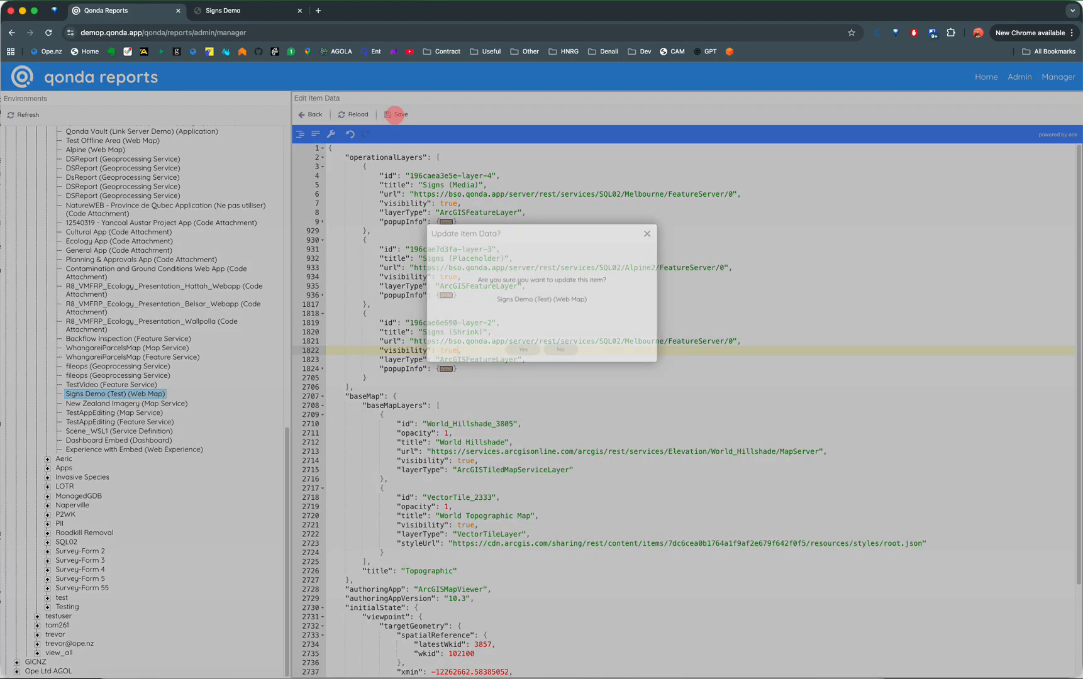
click(519, 355)
Step: Change the baseMap title to "Basemap" in the item data, save the update and dismiss the notification
scroll(685, 409, down, 3)
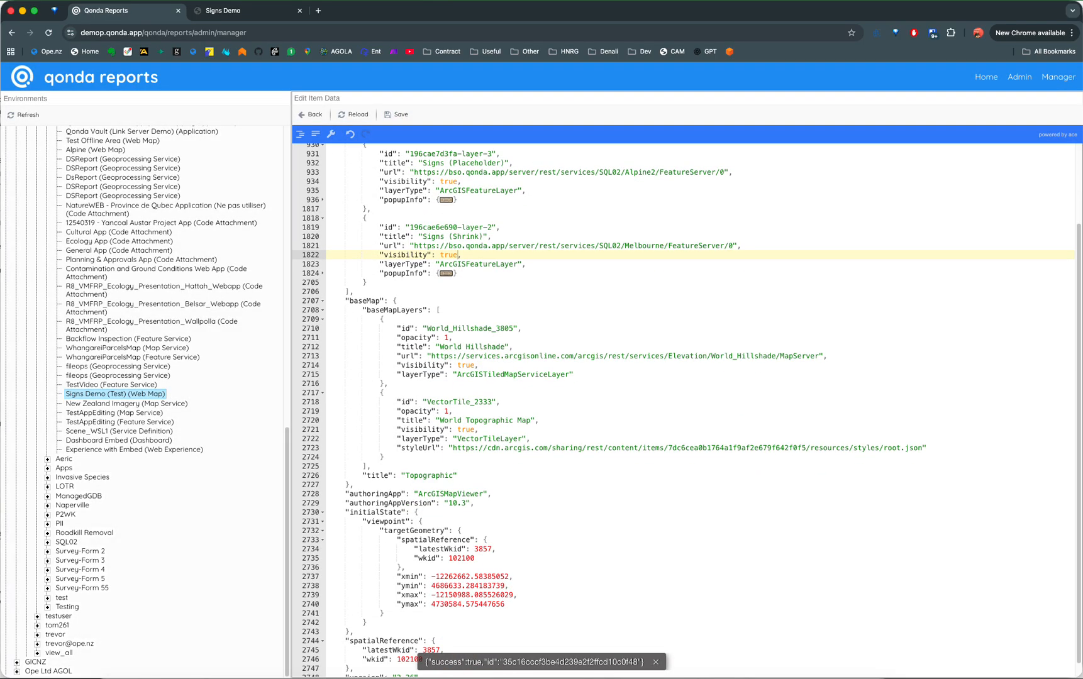
double_click(429, 476)
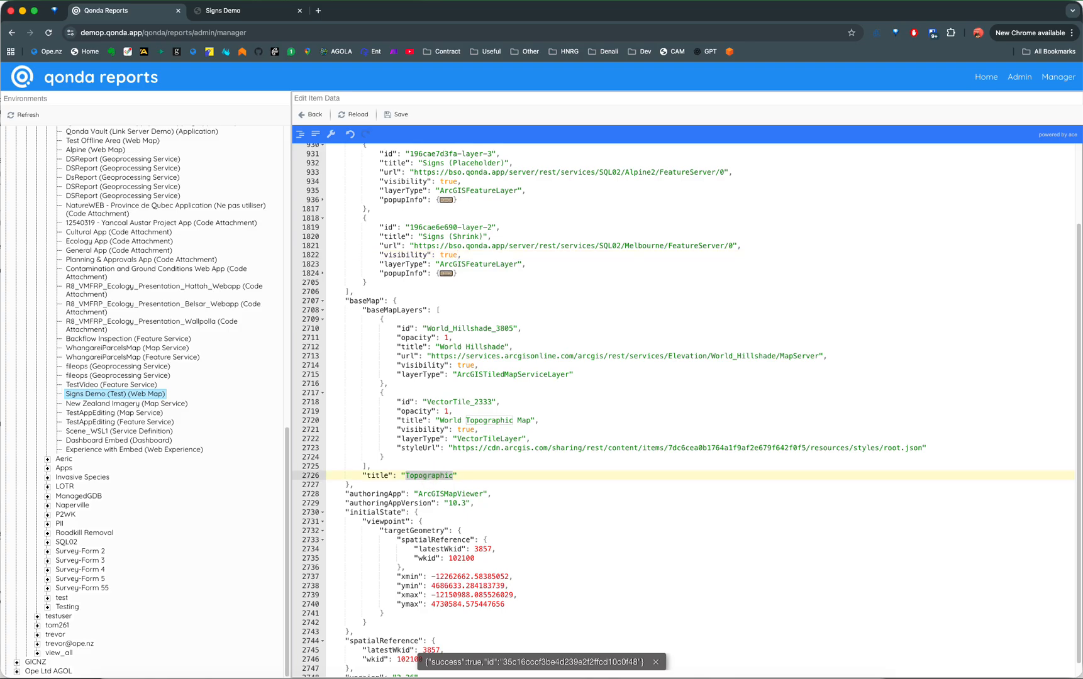
text(Basemap)
click(397, 115)
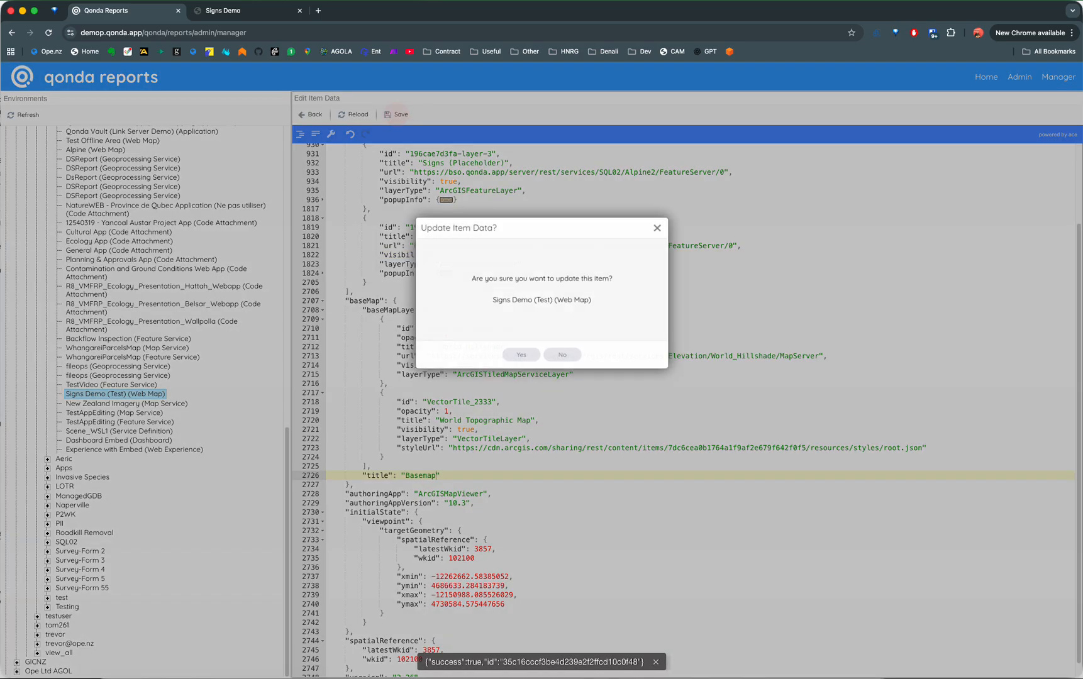
click(516, 357)
click(515, 292)
scroll(515, 292, up, 3)
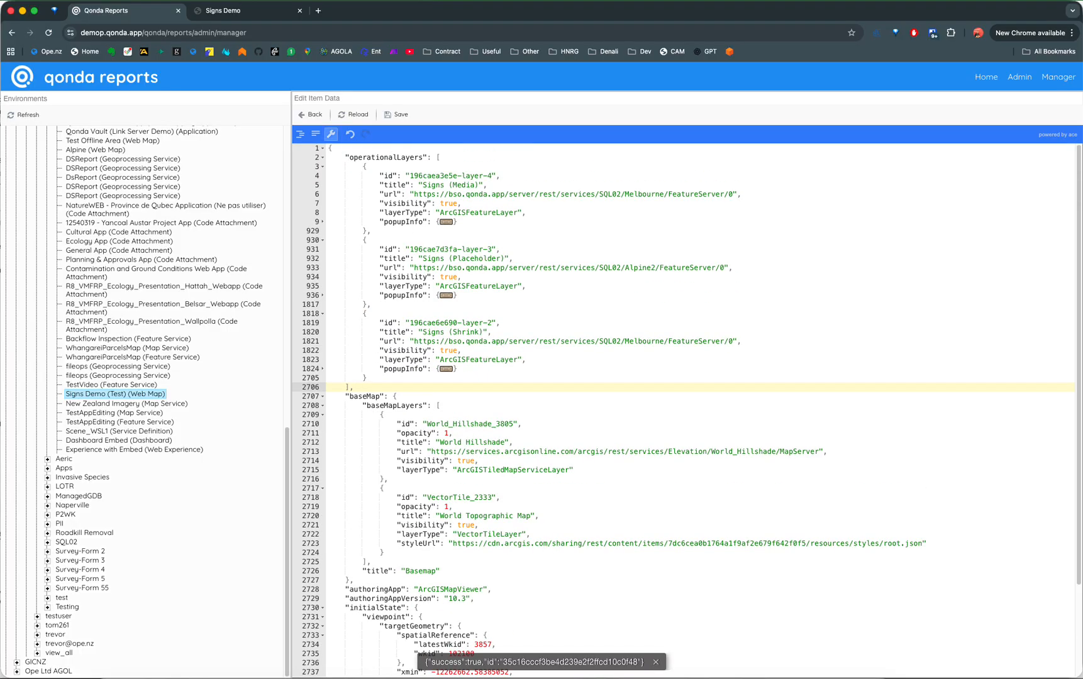
click(476, 230)
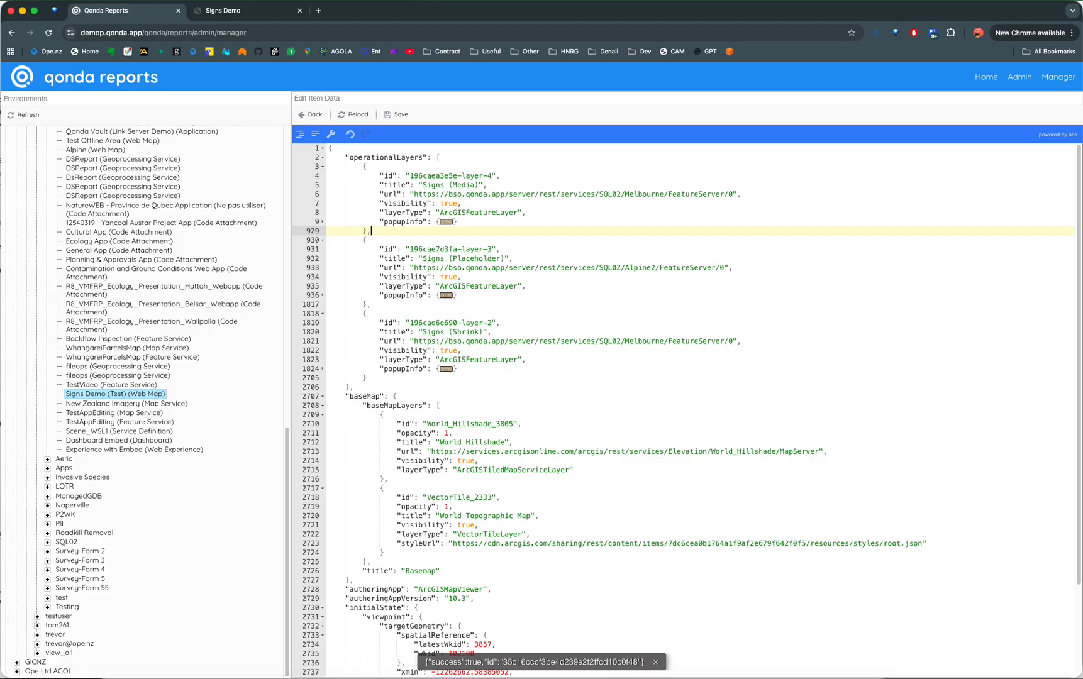
click(655, 662)
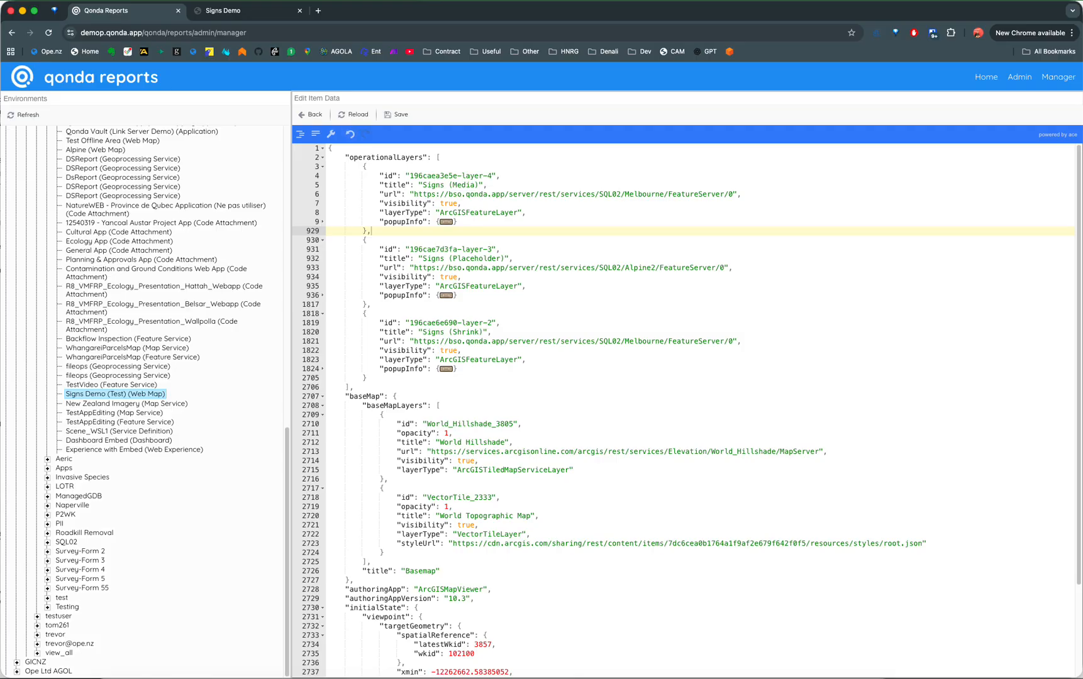
Step: Undo and redo the baseMap title edit, and save the item data again
click(351, 134)
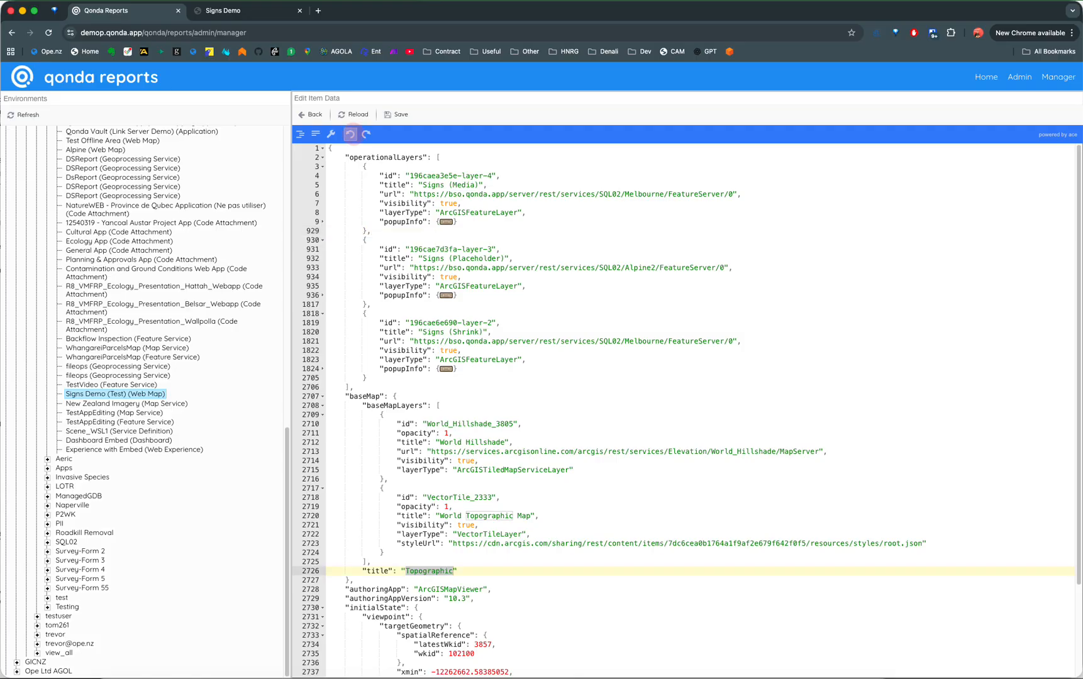
click(365, 134)
click(396, 114)
click(521, 356)
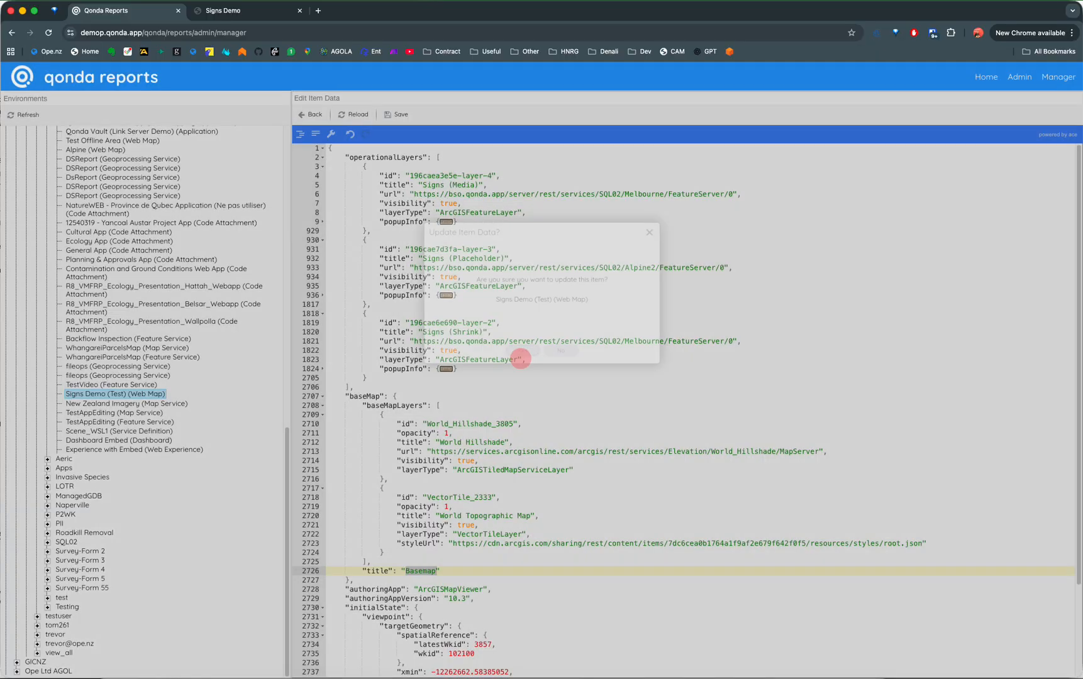
Step: Try to delete the operational layer entries from the JSON, and reload the item data to discard the deletion
drag(363, 166, 456, 373)
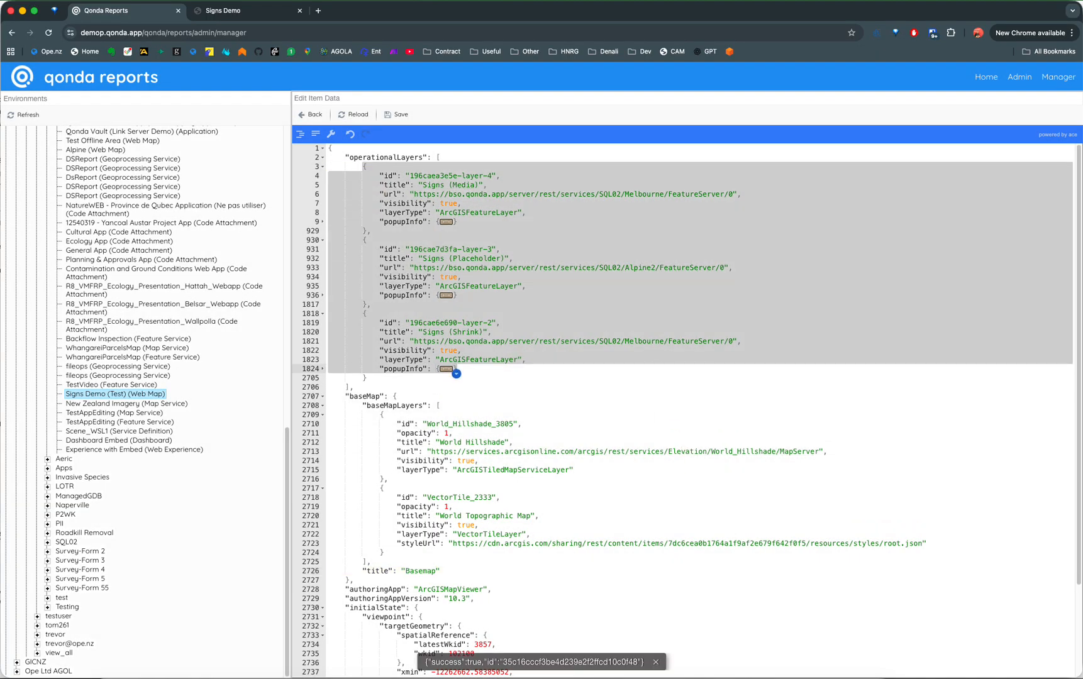
key(BackSpace)
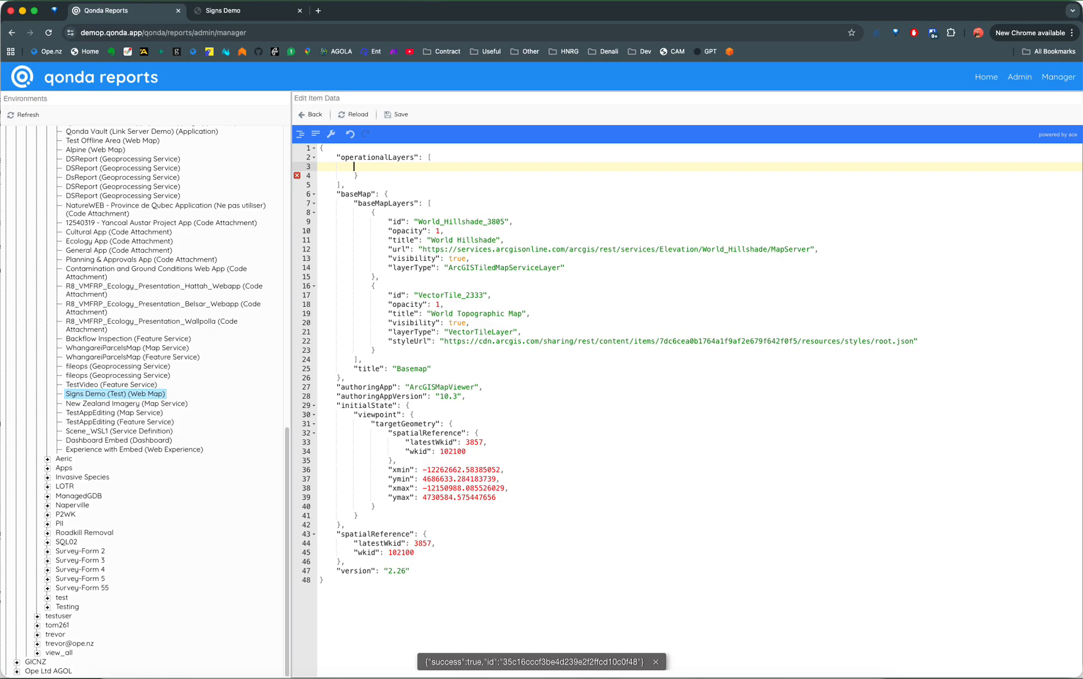
click(353, 115)
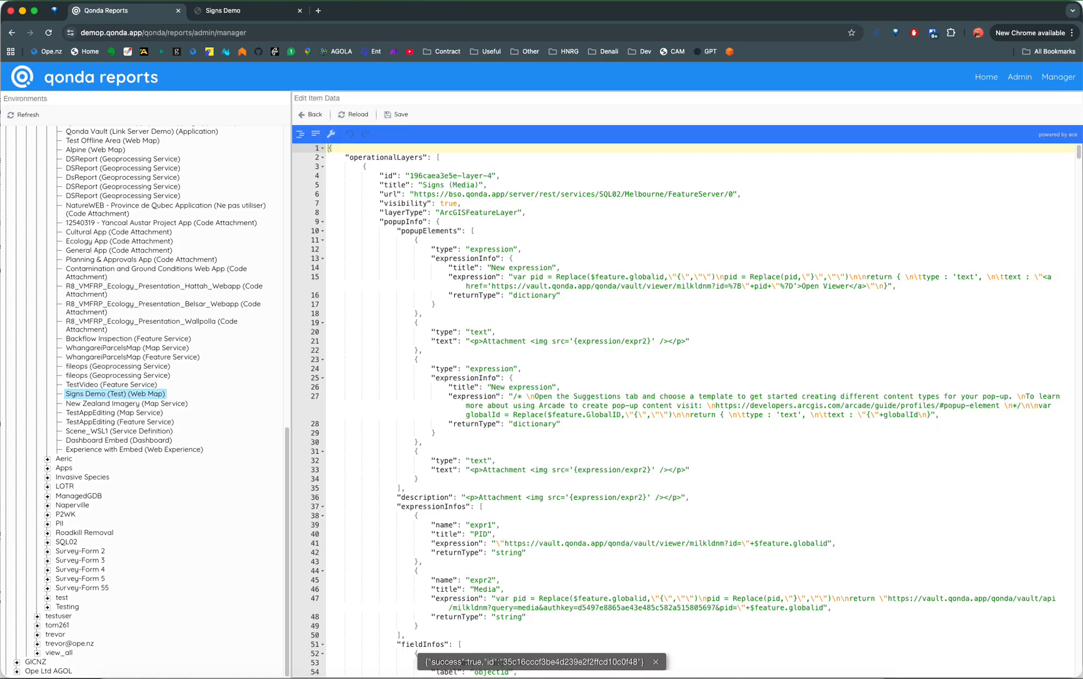
Step: Delete all three operational layer objects with their popupInfo blocks collapsed, and reload the item data to discard the deletion
click(323, 222)
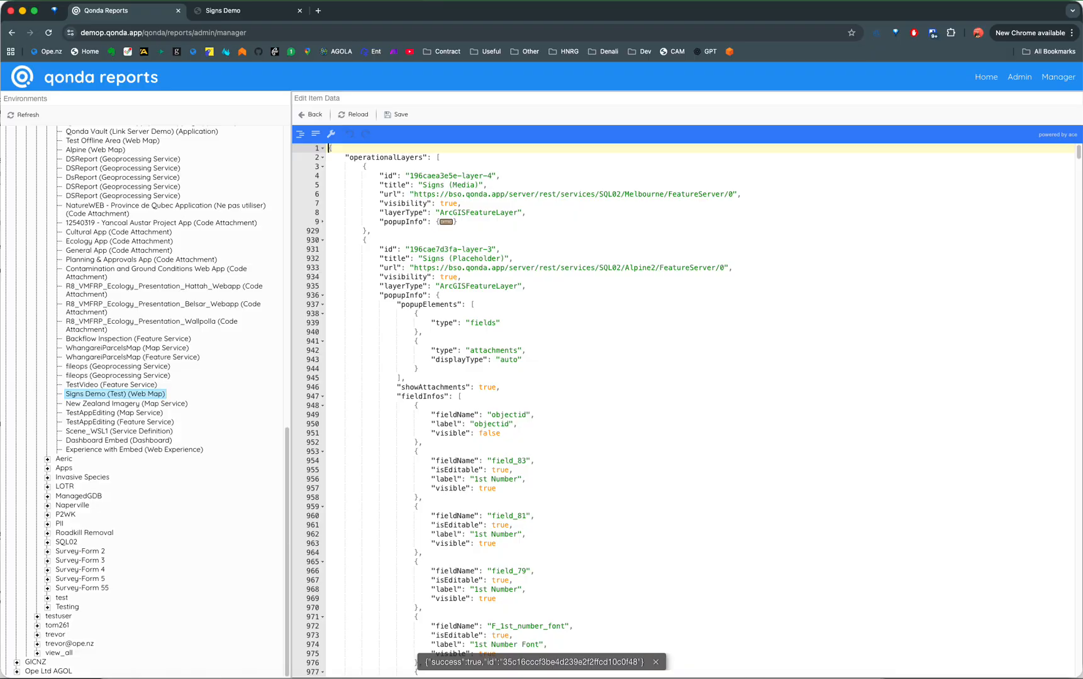
click(322, 295)
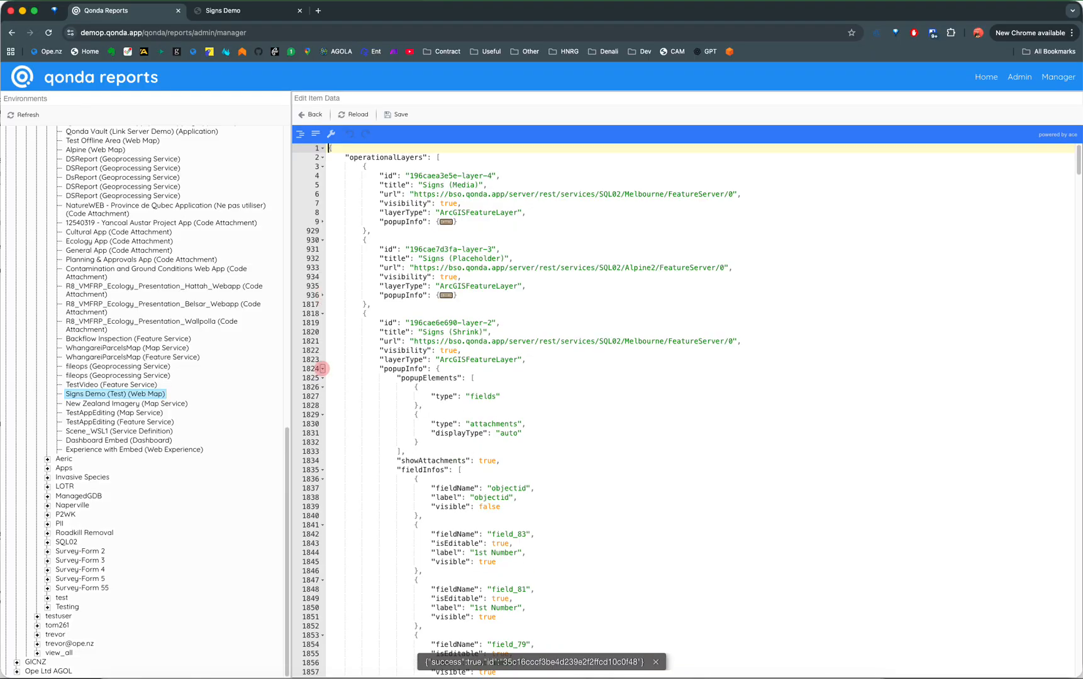
click(323, 369)
click(366, 377)
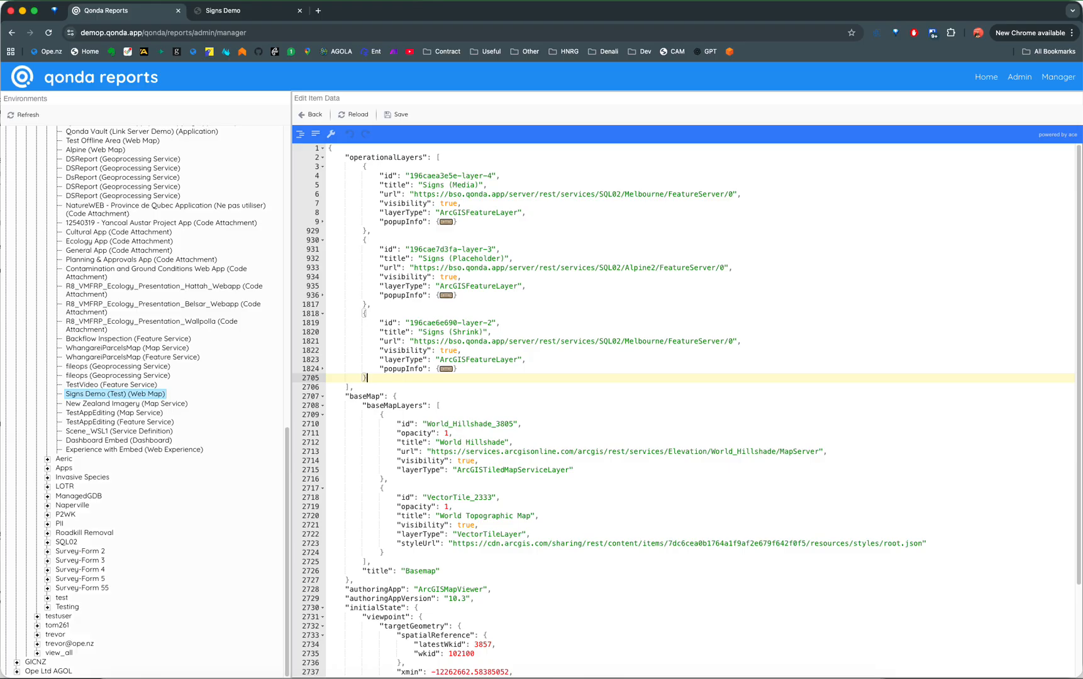
drag(362, 166, 440, 381)
key(BackSpace)
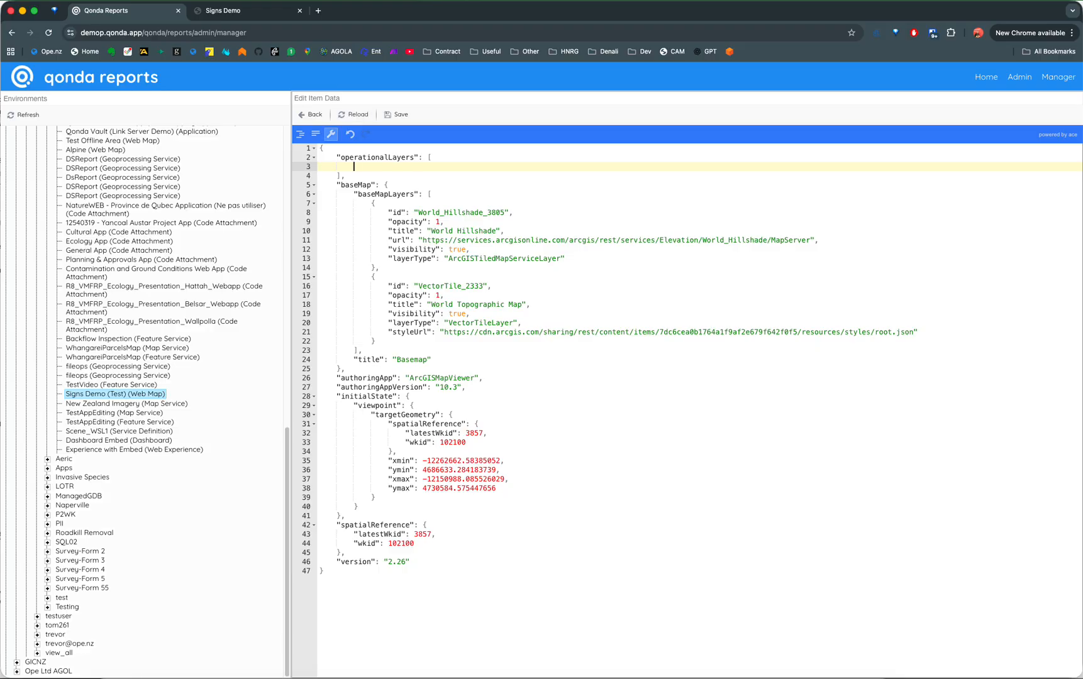
click(353, 114)
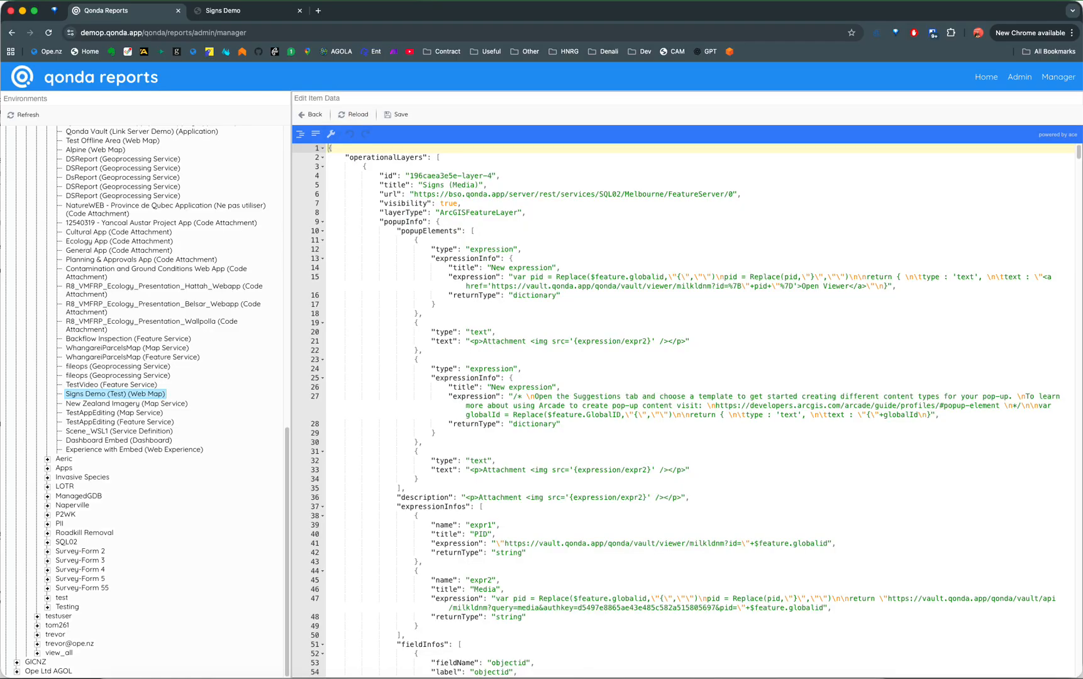
drag(461, 249, 419, 240)
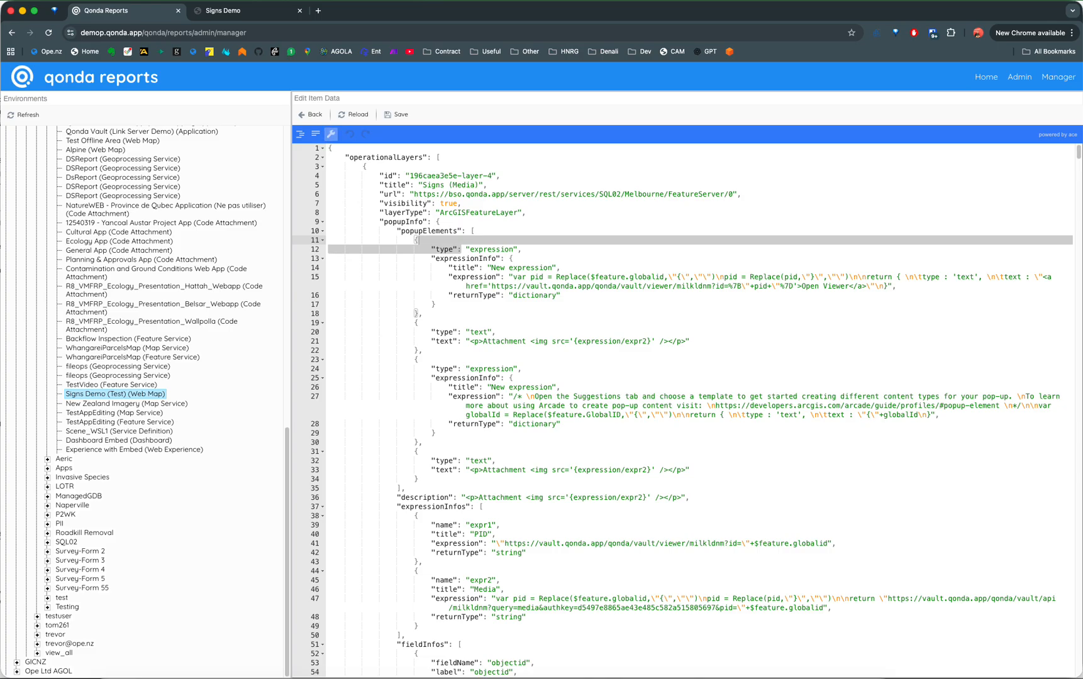
click(410, 207)
drag(440, 213, 551, 307)
click(557, 319)
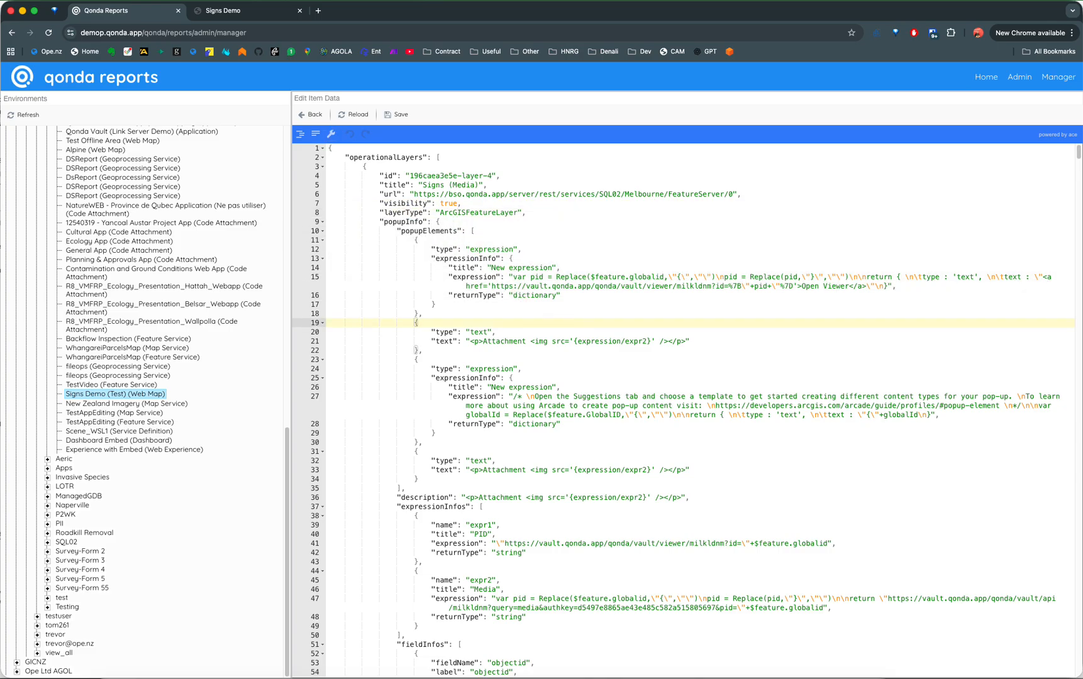
Step: Compact the item data JSON by removing its whitespace, and format it back with indentation and line breaks
click(316, 134)
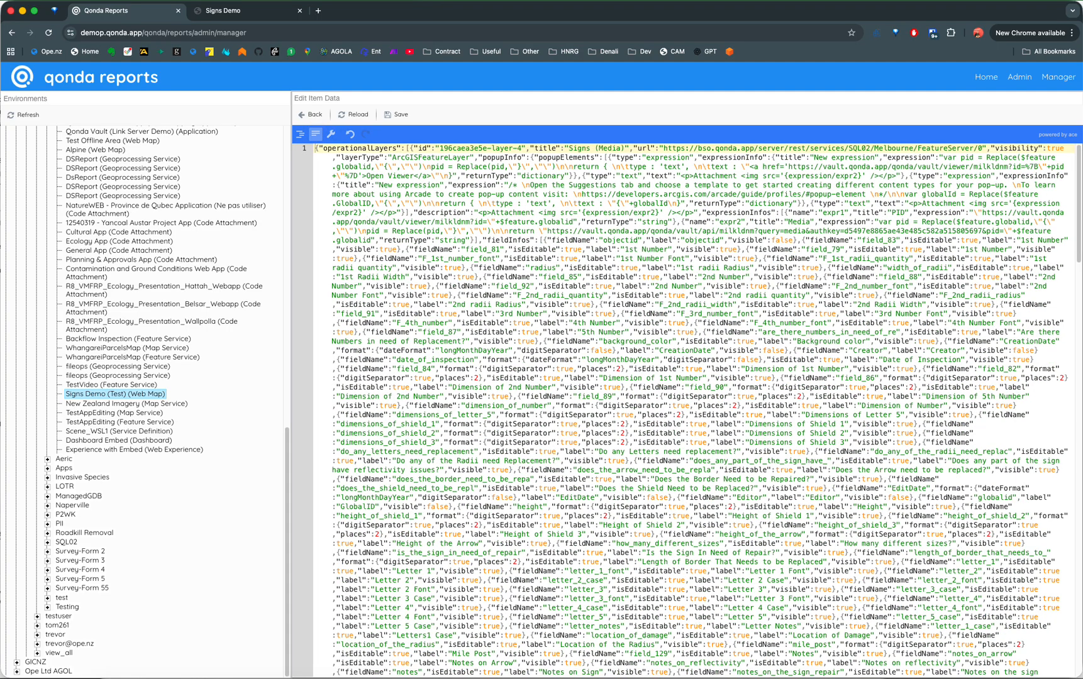
click(300, 134)
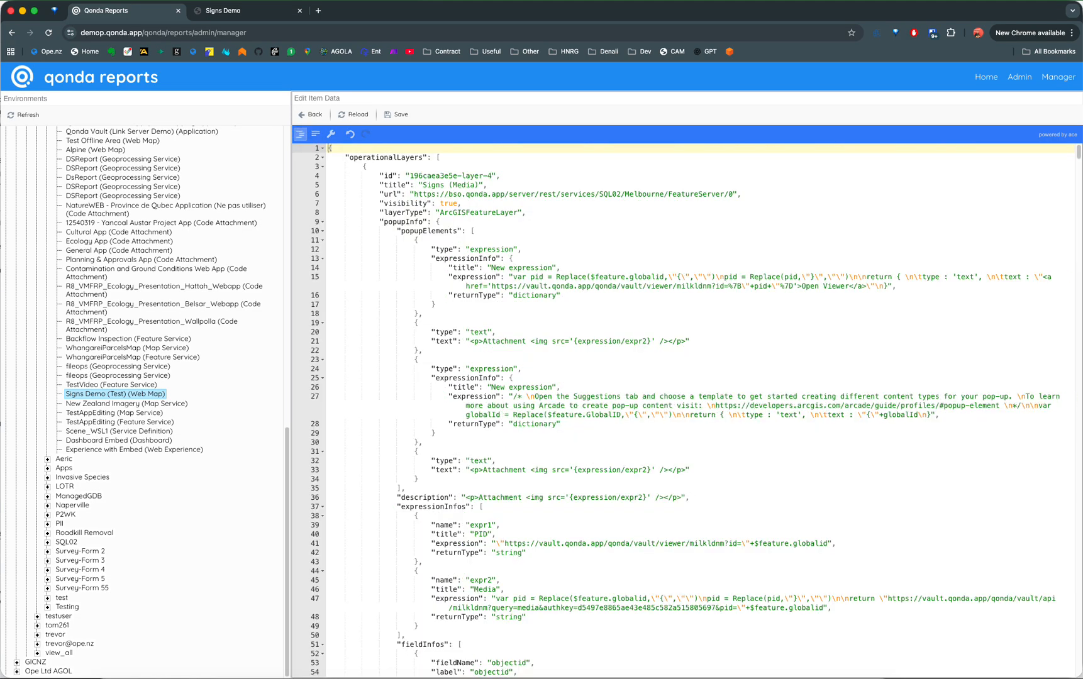
click(418, 240)
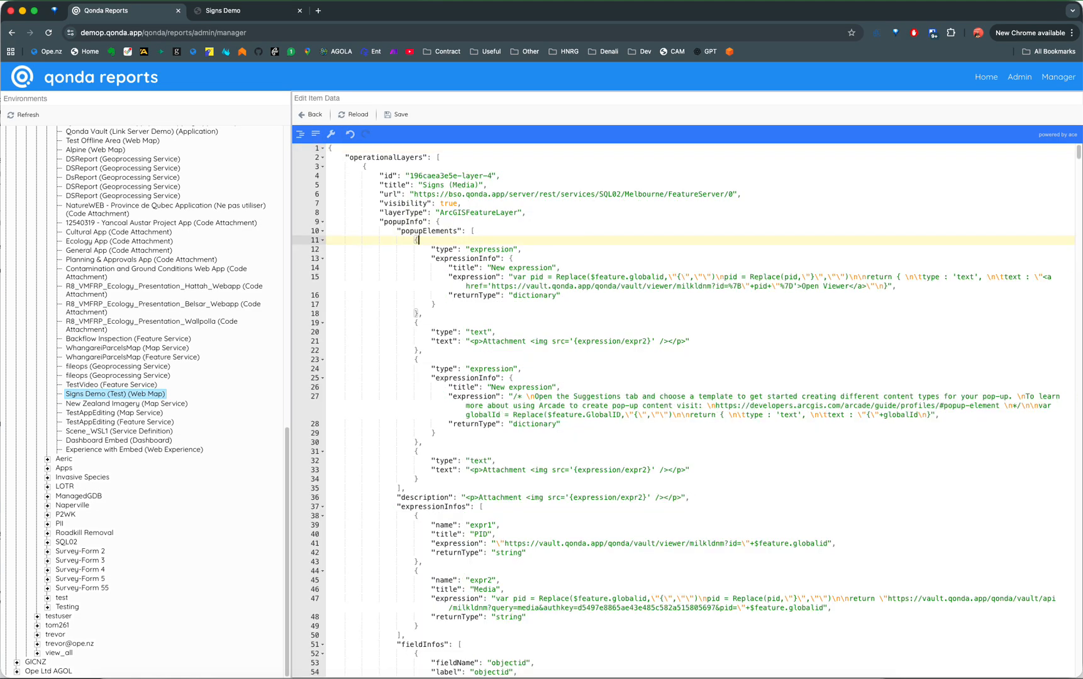
Step: Reload the saved item data and return to the web map's item description
click(355, 114)
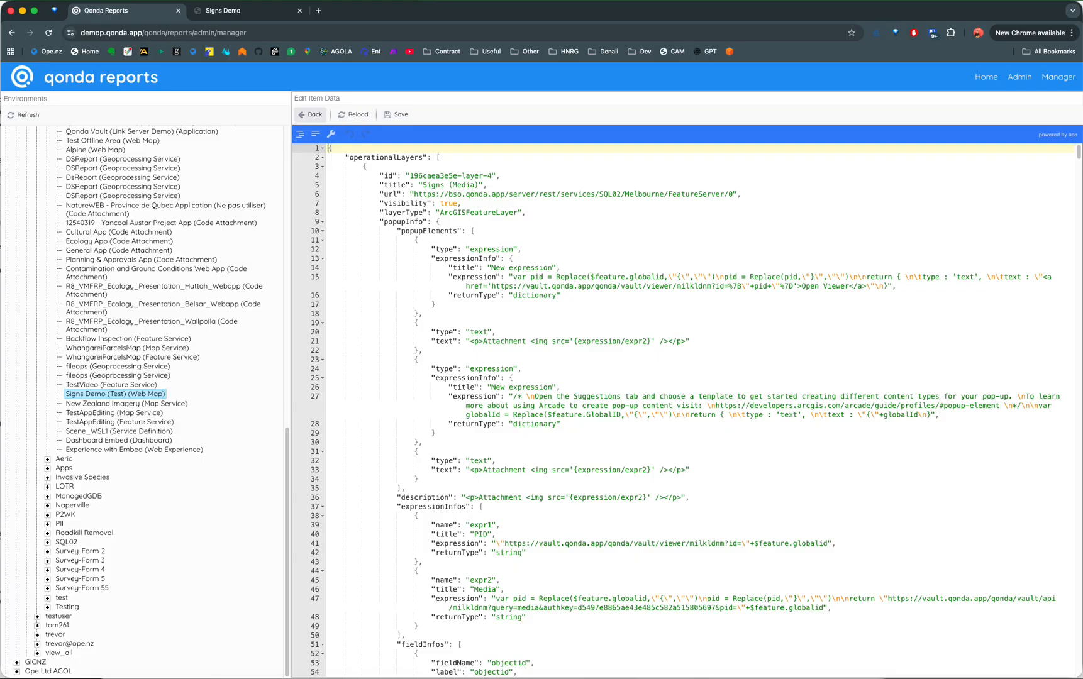
click(310, 114)
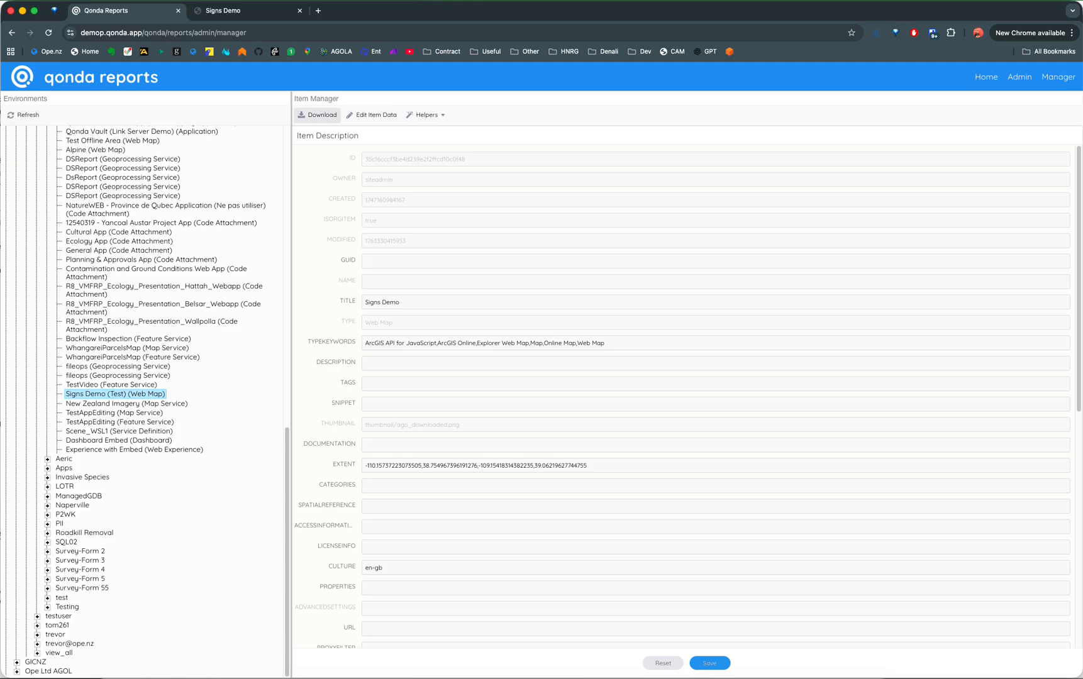
Step: Download the Signs Demo web map item as a zip file and extract the archive in the Downloads folder
click(318, 115)
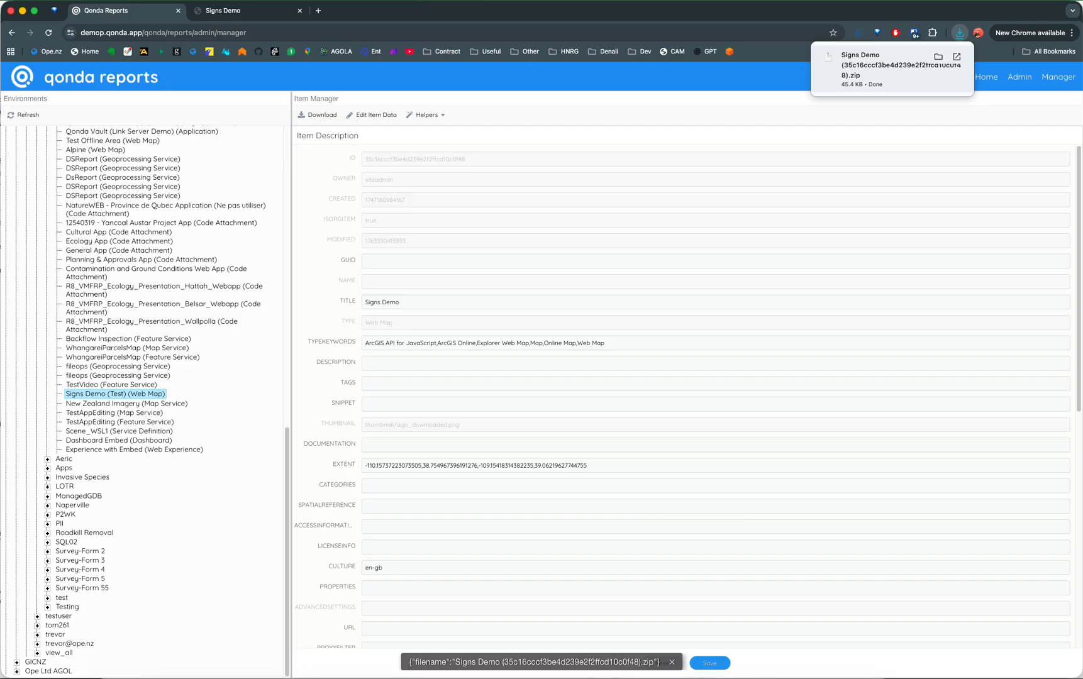
click(938, 56)
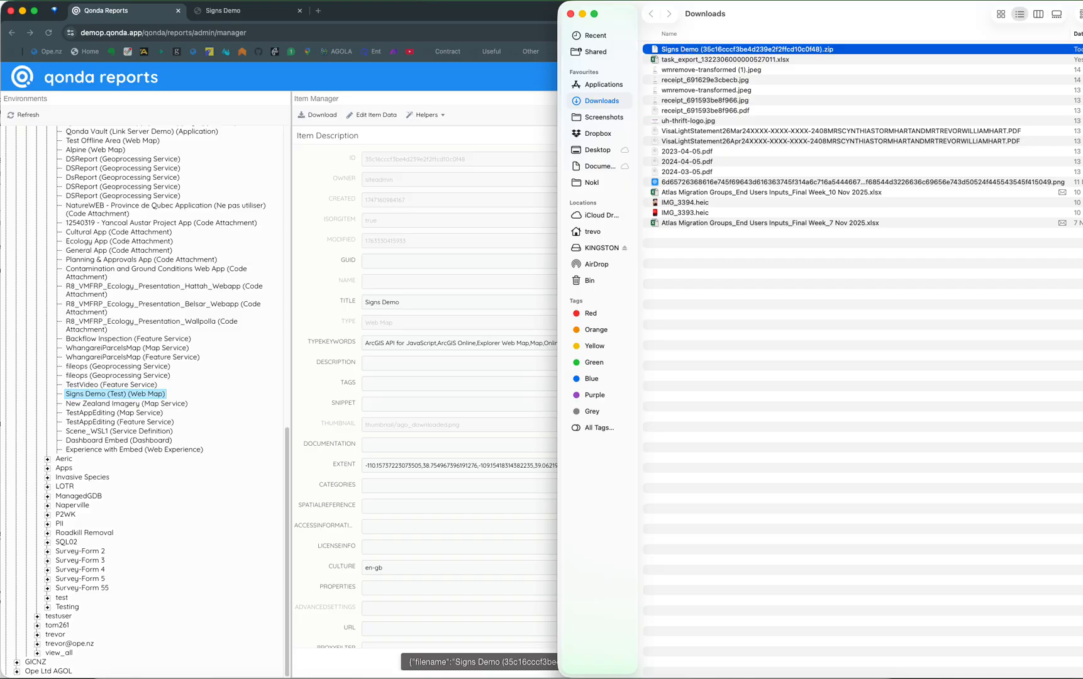
double_click(691, 49)
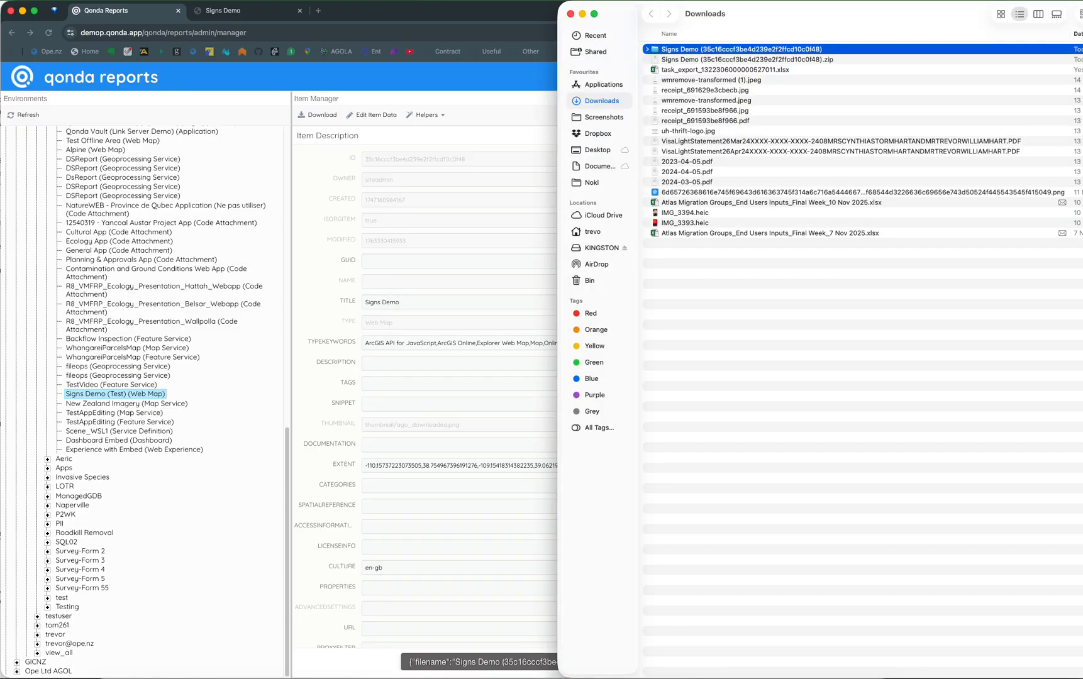
Step: Examine the thumbnail, data and description.json files in the extracted Signs Demo folder, and close the file window to return to the item manager
key(Right)
key(Down)
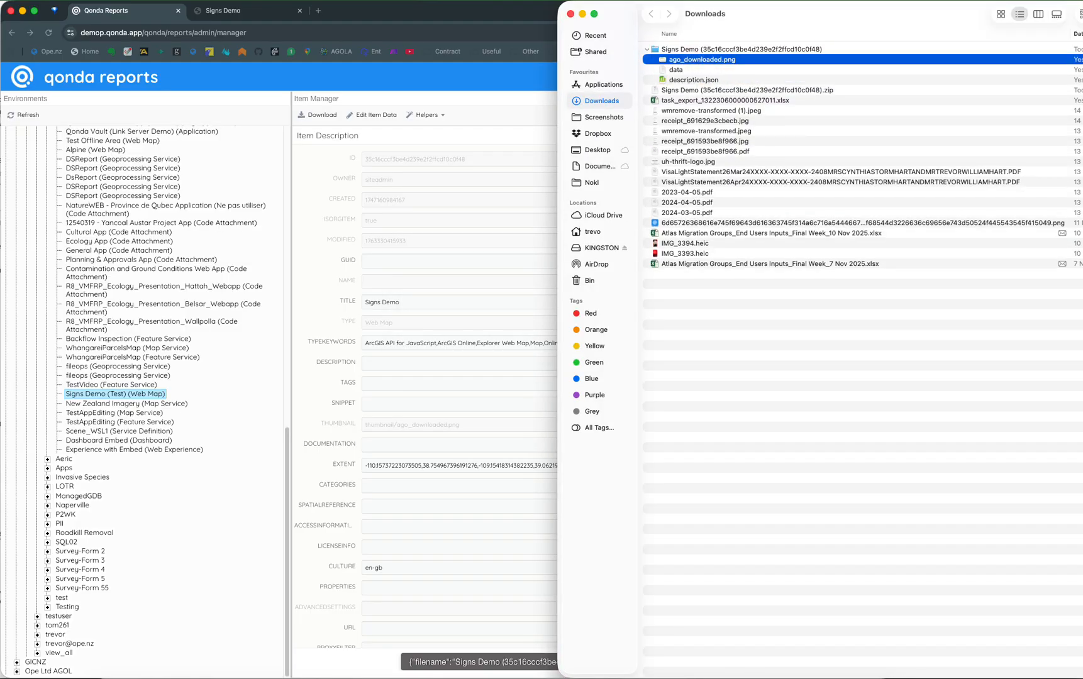
key(Down)
key(Down)
key(Up)
key(Down)
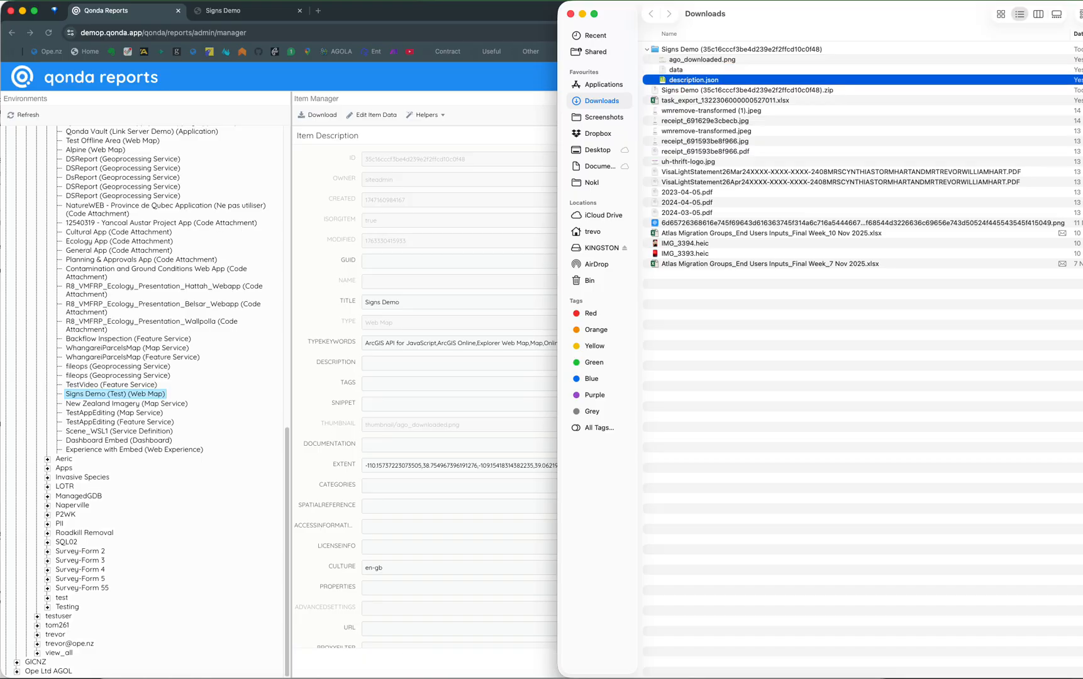
key(Up)
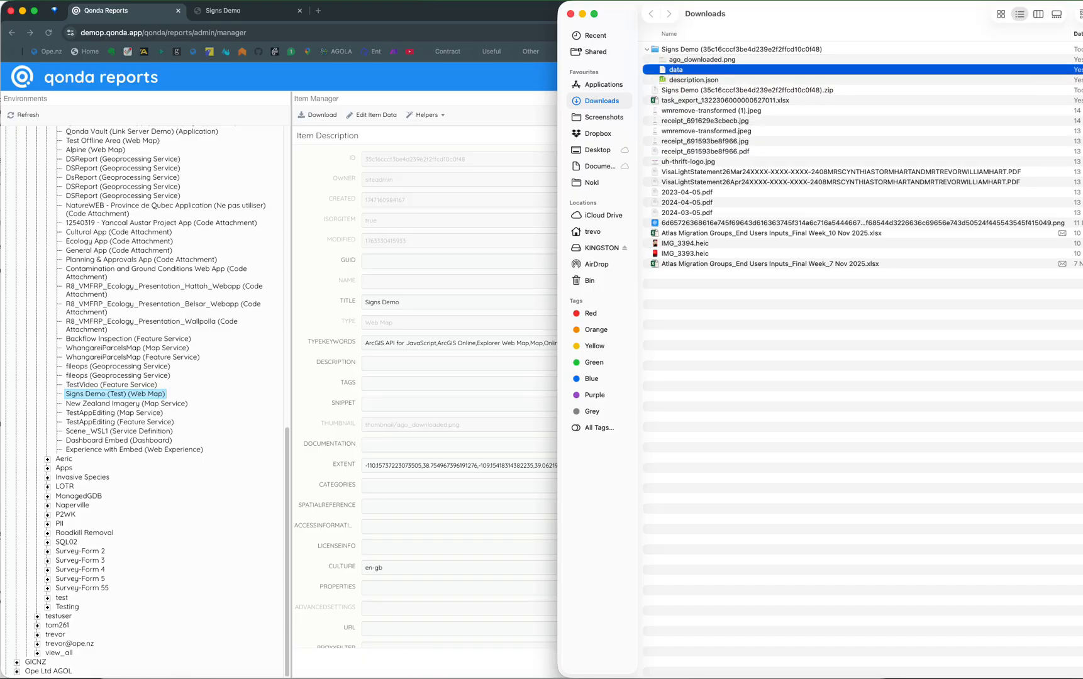
key(Up)
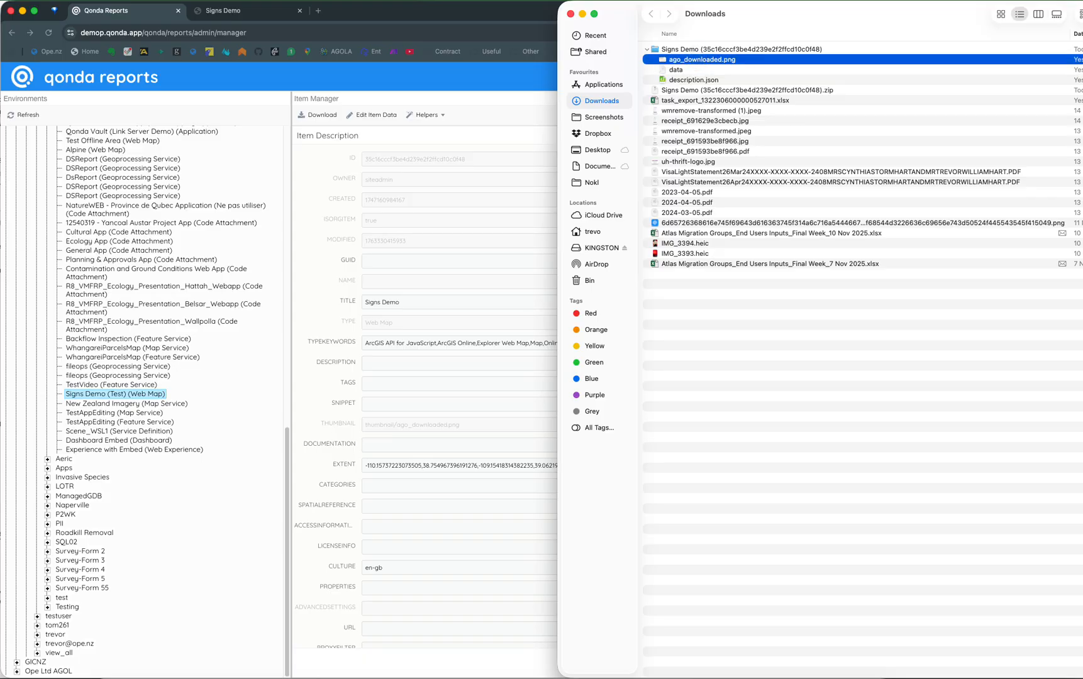
click(647, 49)
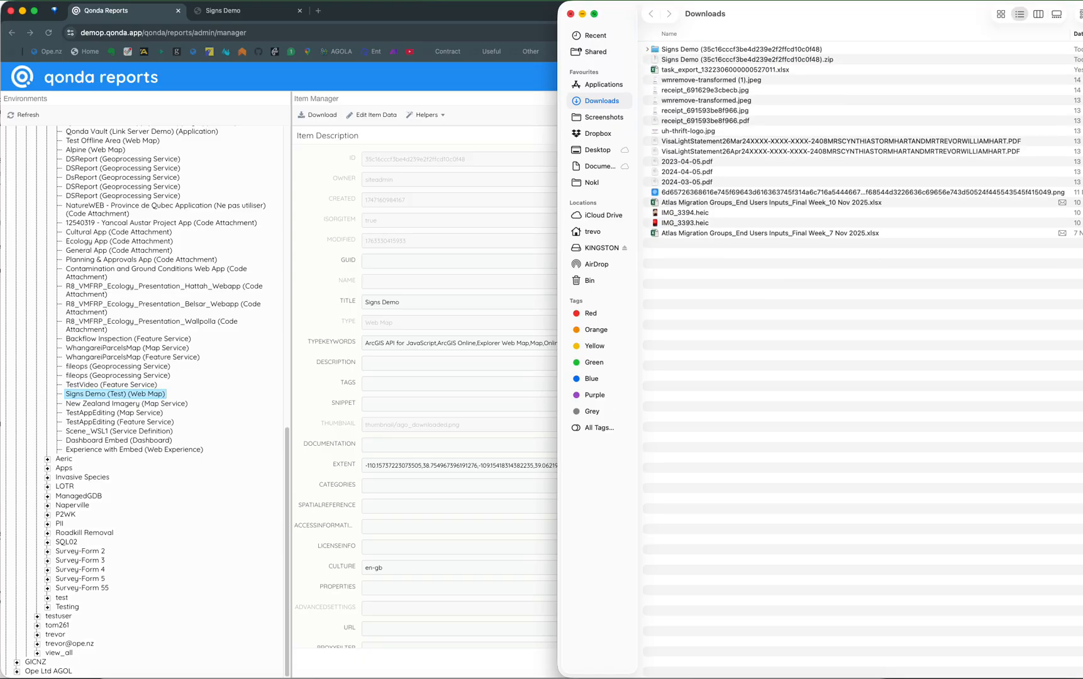
click(571, 14)
click(494, 101)
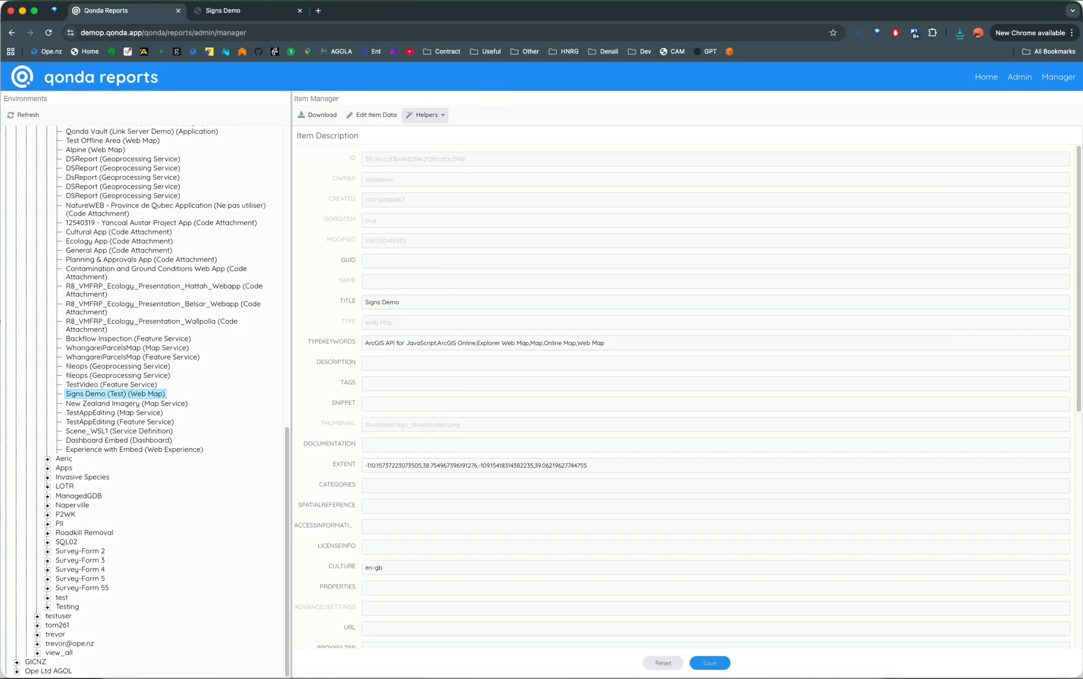
Step: List all URLs referenced by the Signs Demo web map, highlight them for review, and close the list
click(425, 114)
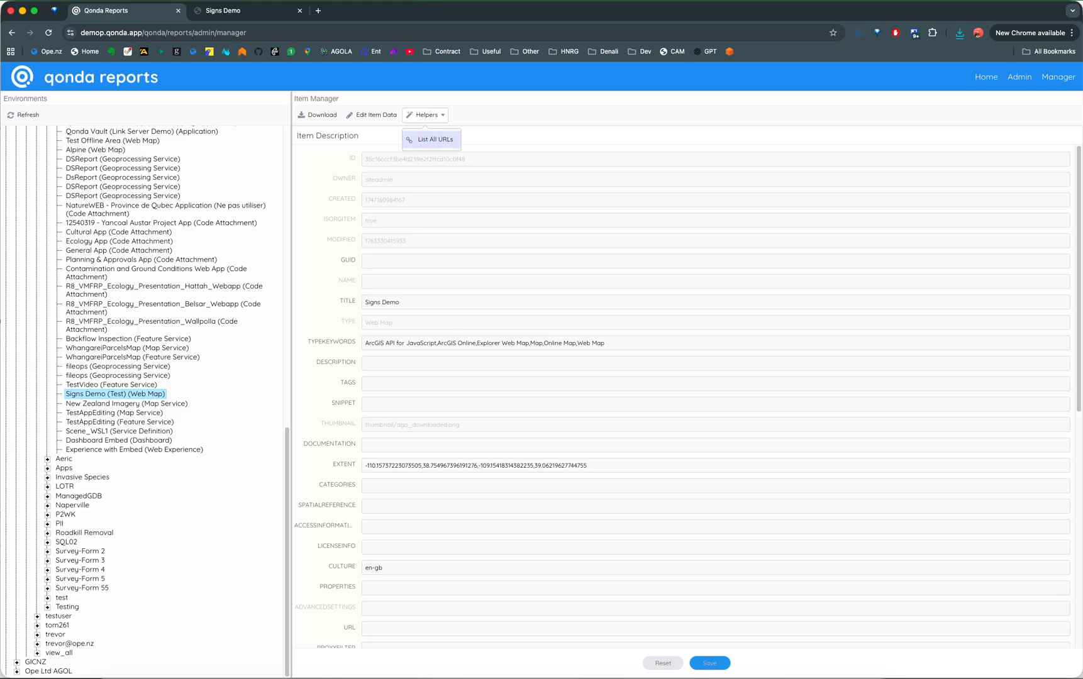
click(432, 139)
drag(638, 227, 351, 195)
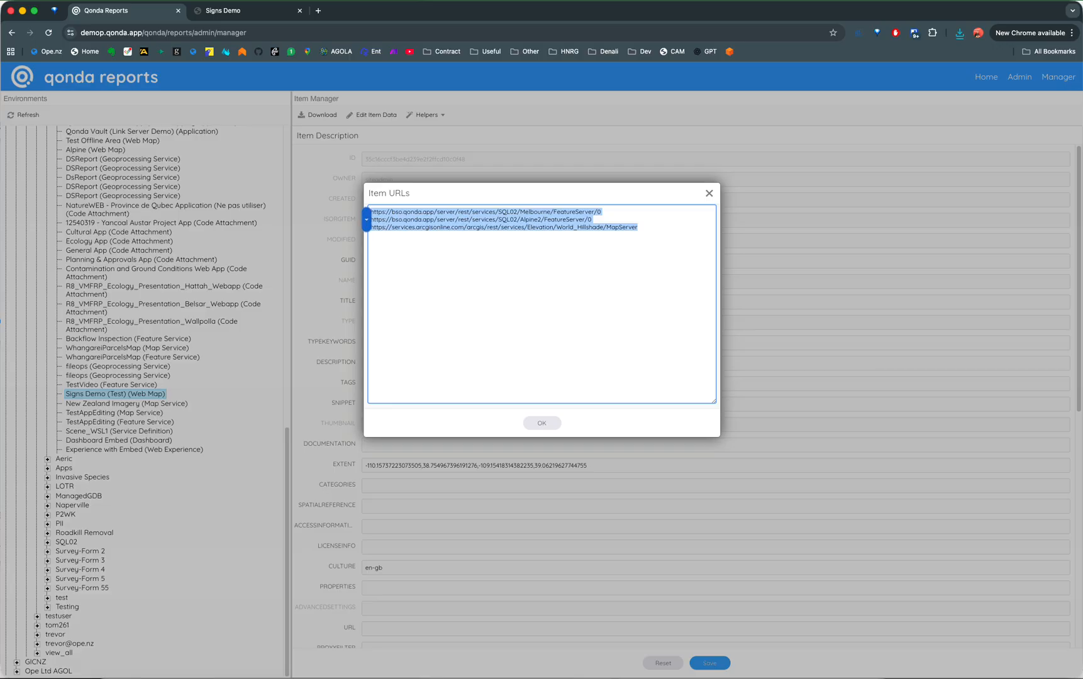
click(496, 259)
drag(495, 258, 412, 199)
click(595, 305)
click(709, 193)
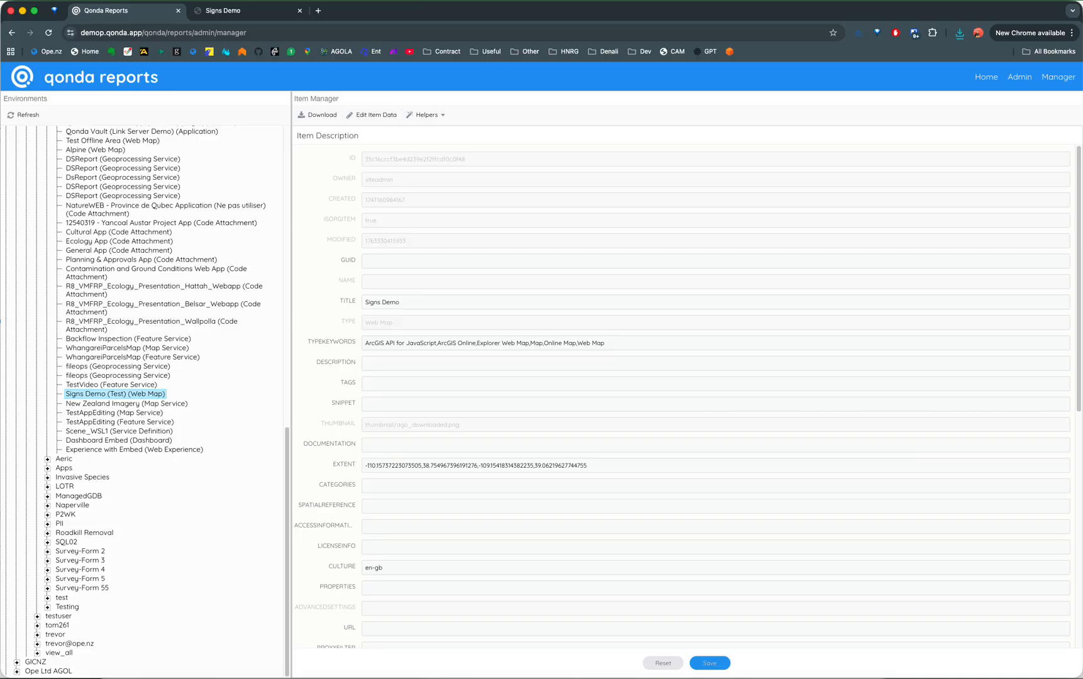
Step: Browse the Environments tree back up to the top-level Portals entry
click(480, 114)
scroll(145, 397, up, 15)
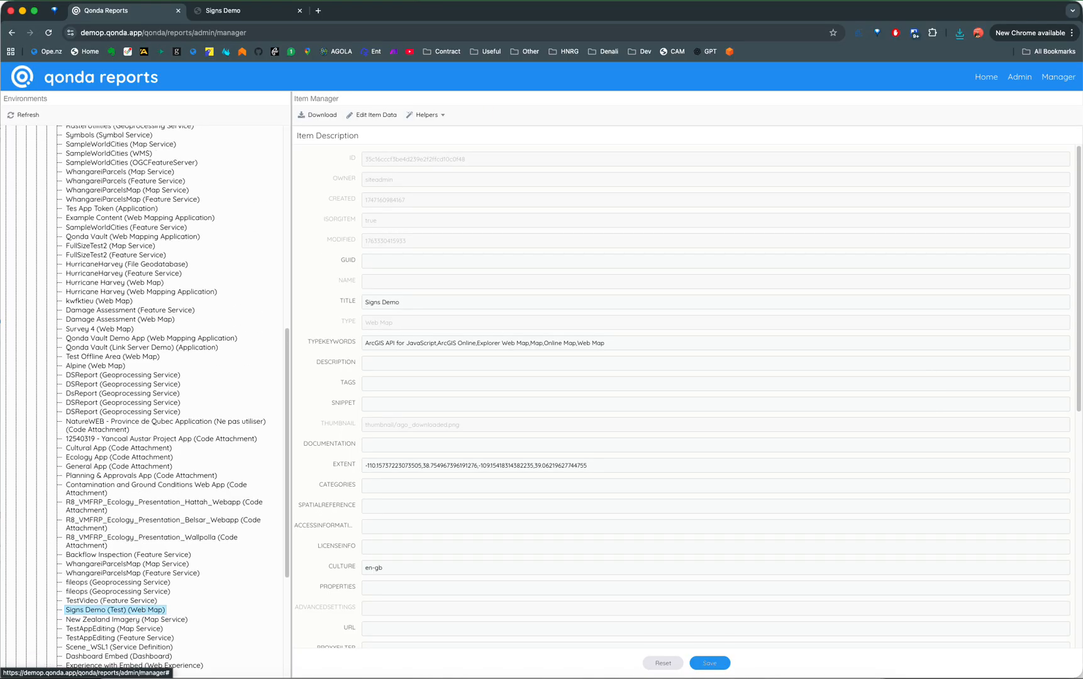
scroll(145, 396, up, 3)
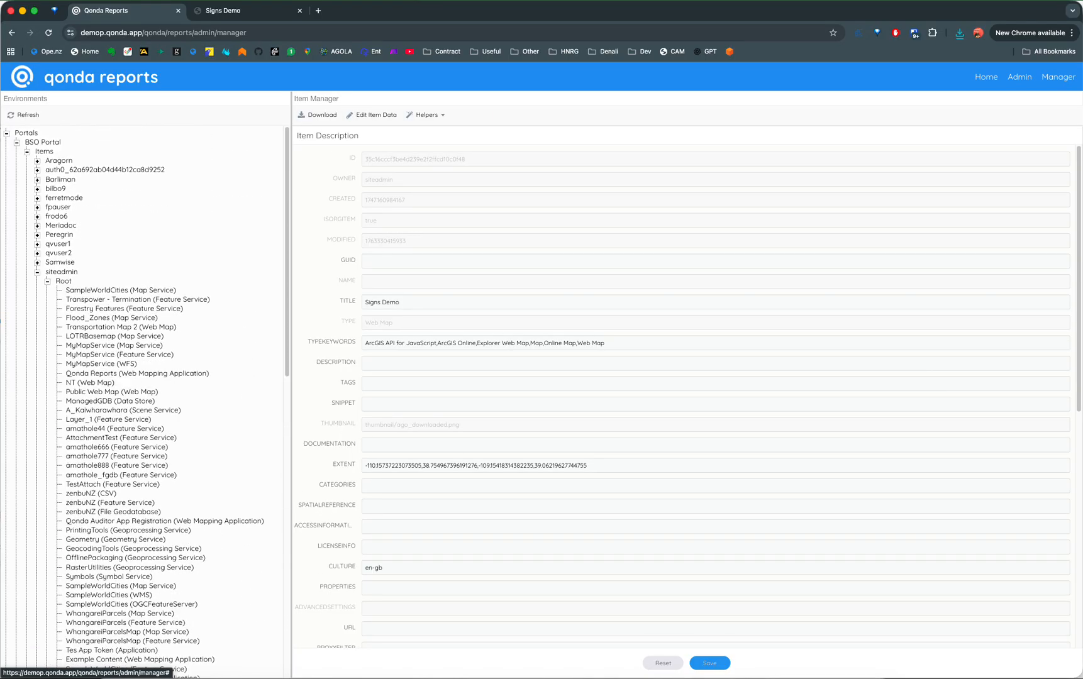